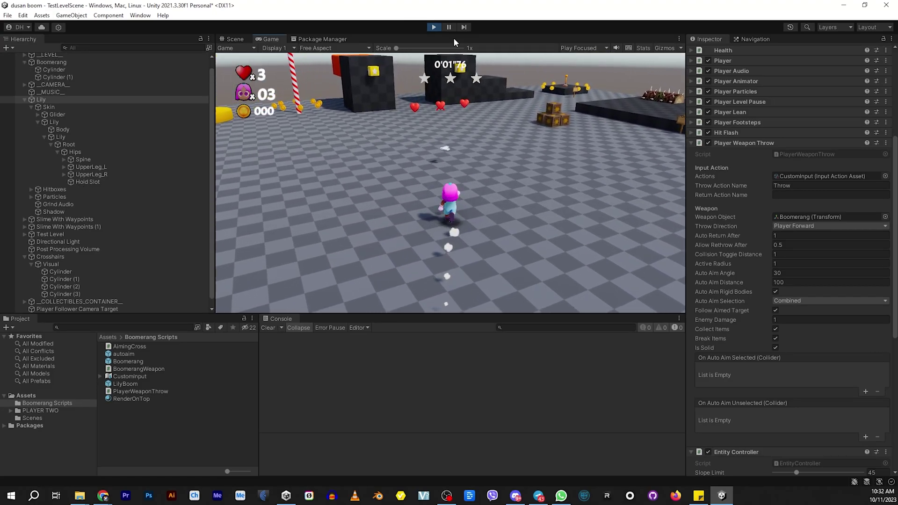
Step: Play-test the level by running Lily forward through the scene
key(w)
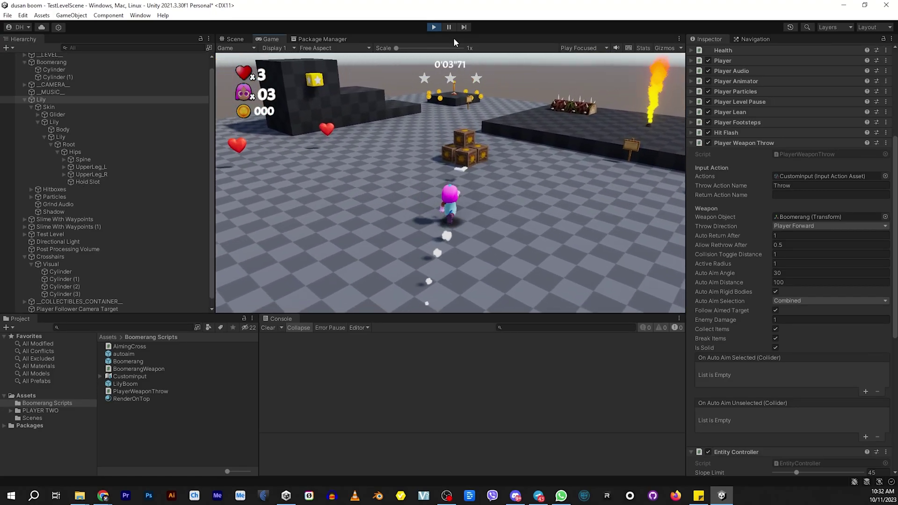
key(w)
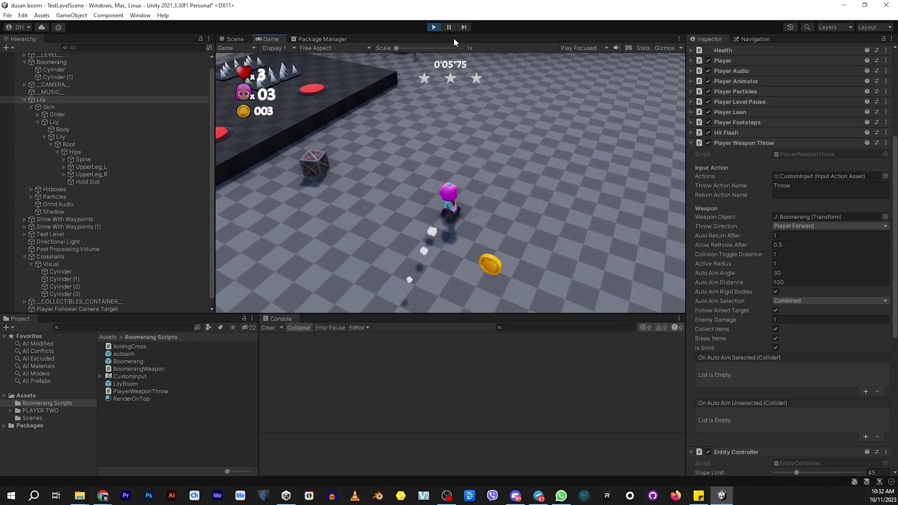
key(w)
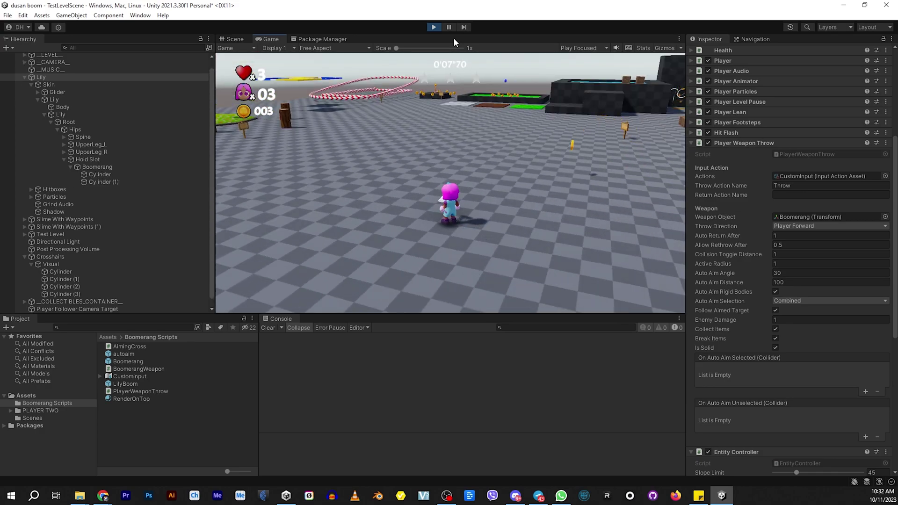
key(w)
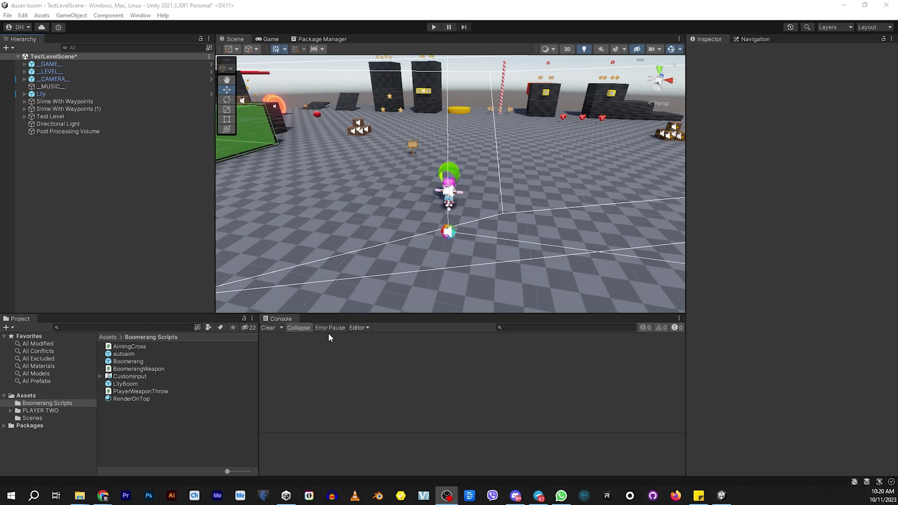
Step: Open TestLevelScene from the PLAYER TWO Platformer Project example scenes, saving the modified scene
click(10, 411)
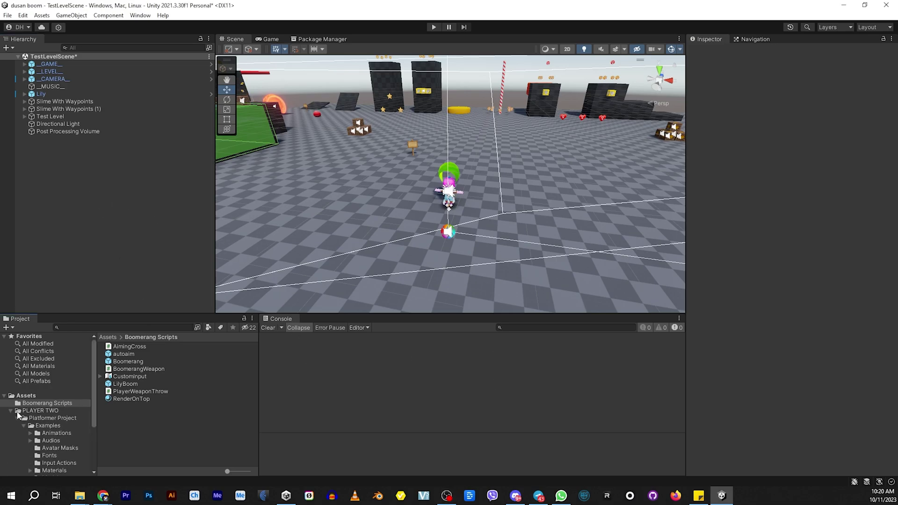
scroll(50, 416, down, 3)
click(55, 424)
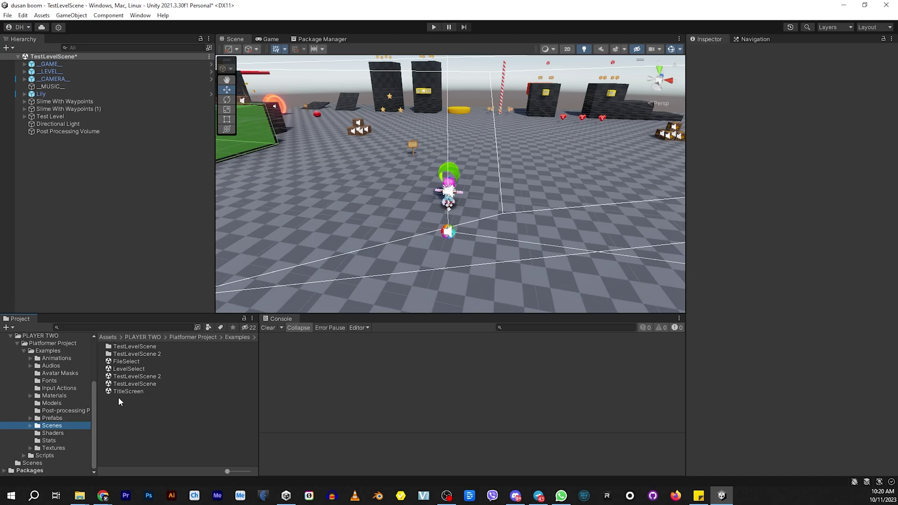
double_click(136, 385)
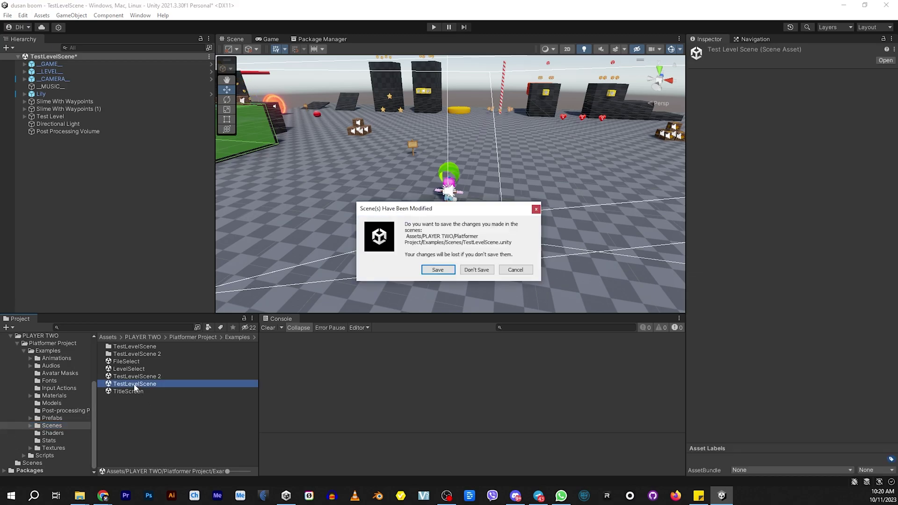
click(438, 271)
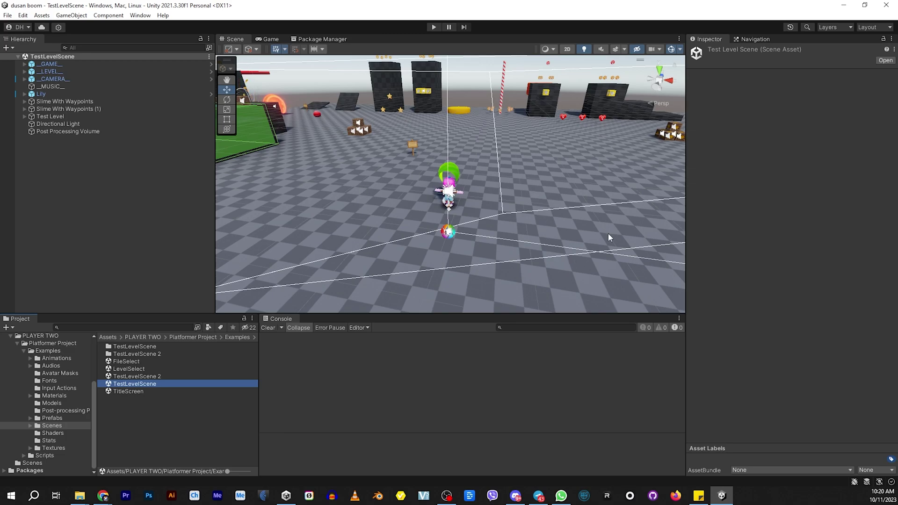
Step: Expand Lily's skin hierarchy down to the Hips bone and select its Hold Slot object
click(25, 93)
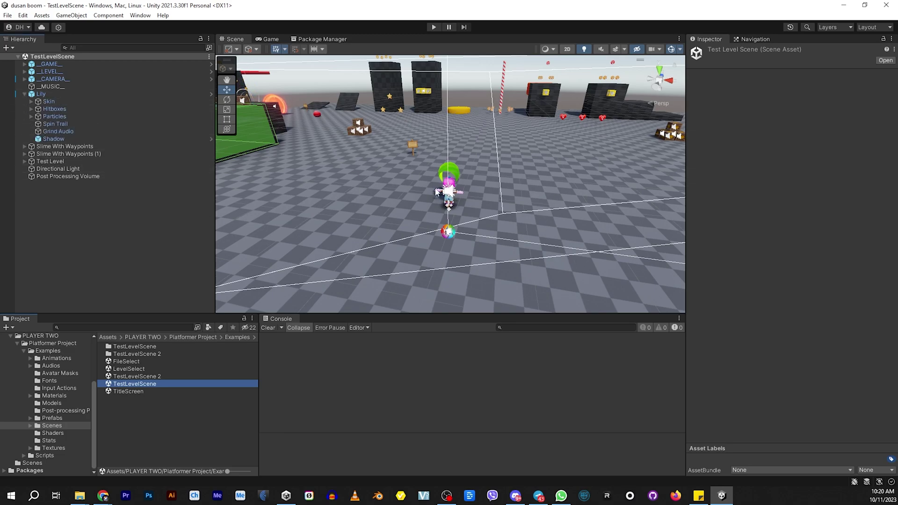
click(31, 101)
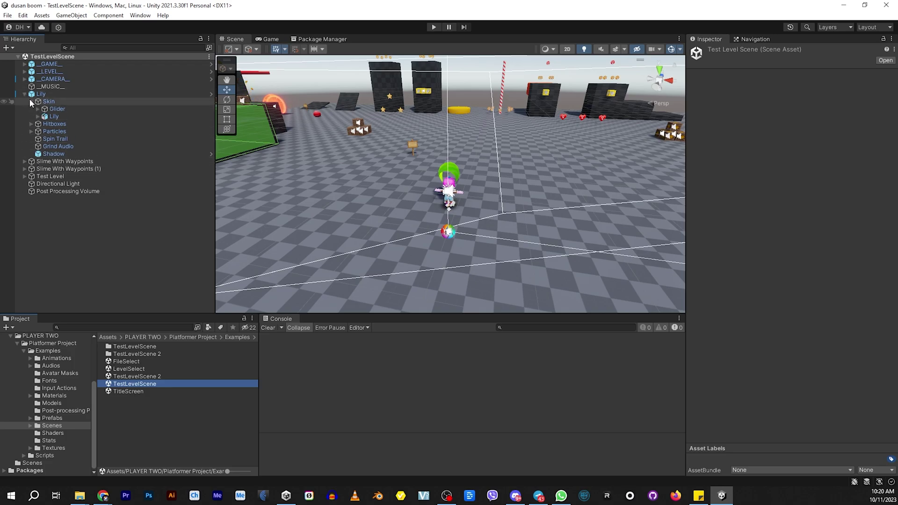
click(38, 116)
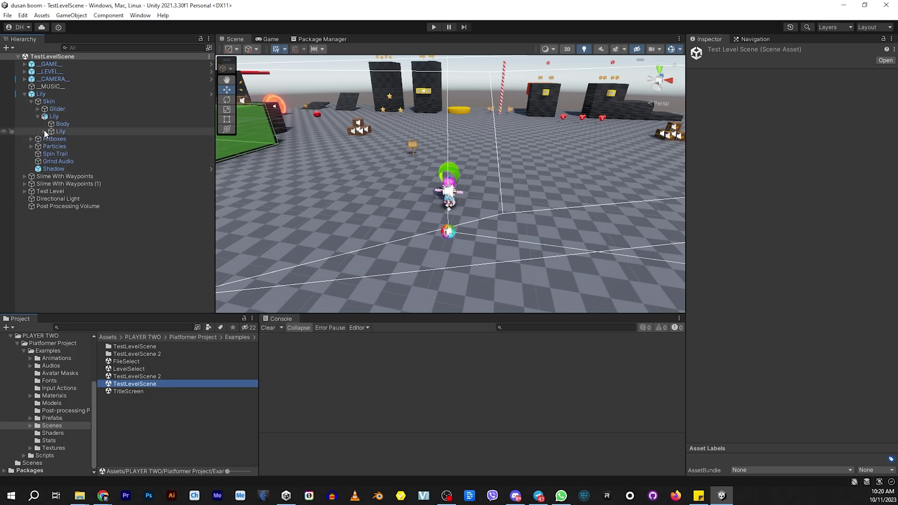
click(51, 139)
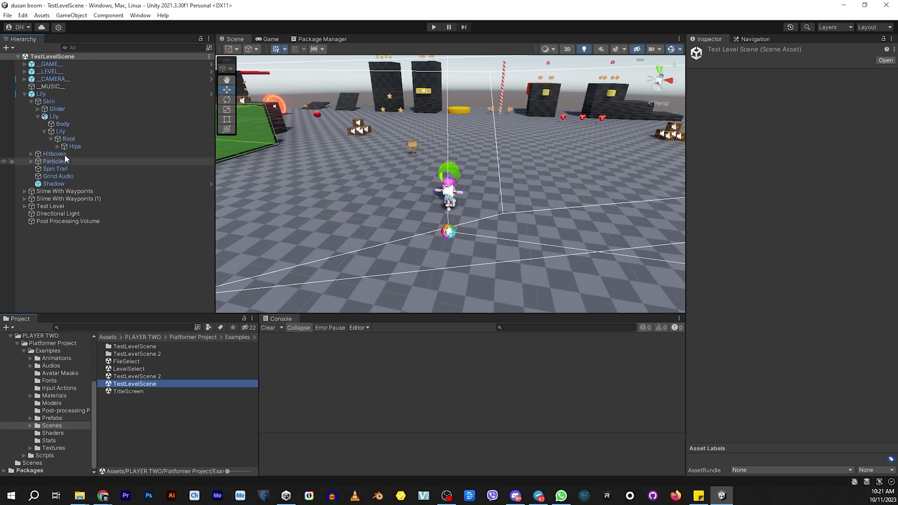
click(57, 146)
click(88, 176)
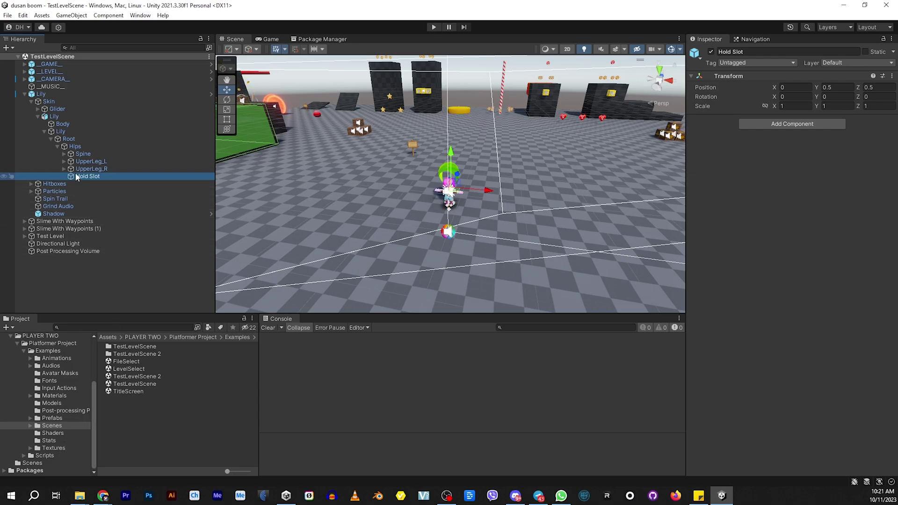
Step: Inspect the Boomerang prefab in the Boomerang Scripts folder
click(42, 457)
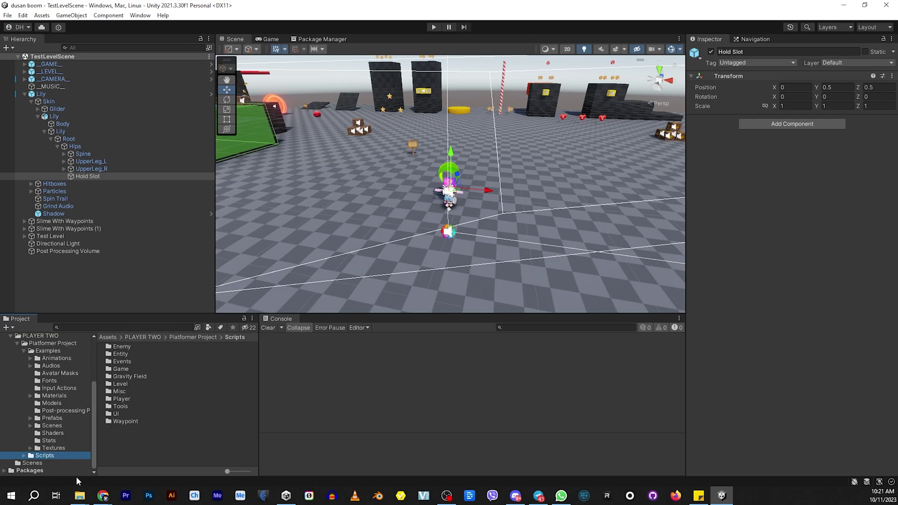
click(10, 336)
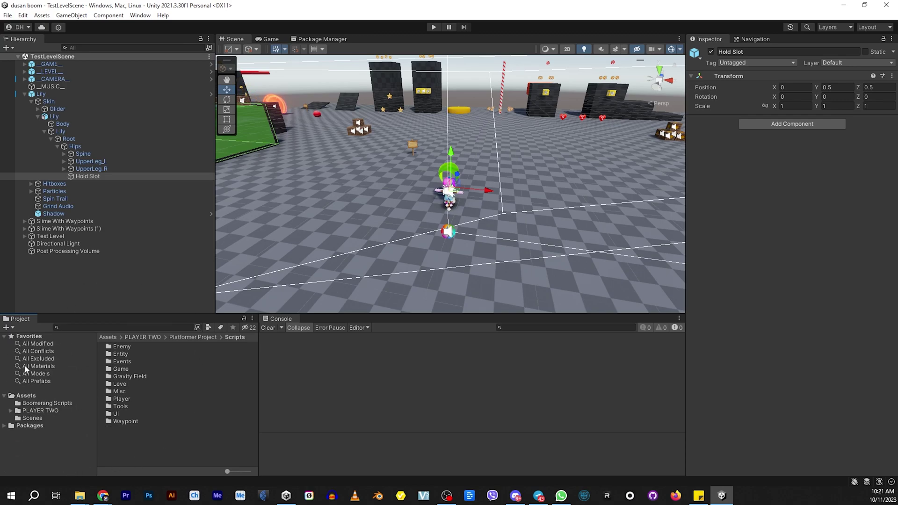
click(50, 403)
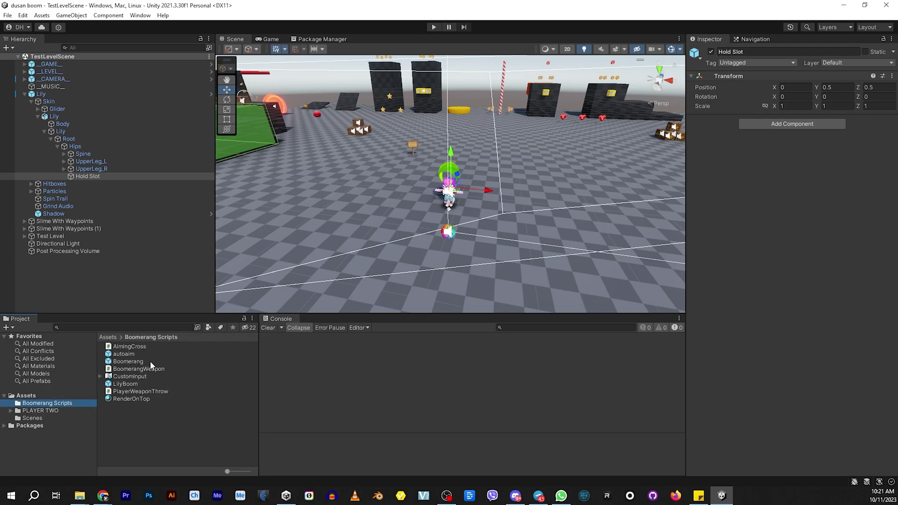
click(129, 362)
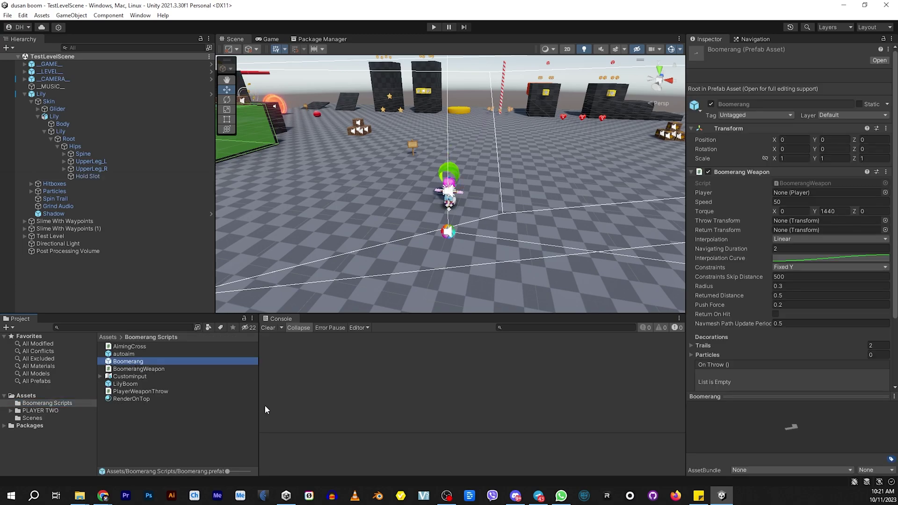
Step: Create an empty child object named Boomerang under Lily's Hold Slot
drag(264, 406, 90, 179)
right_click(90, 178)
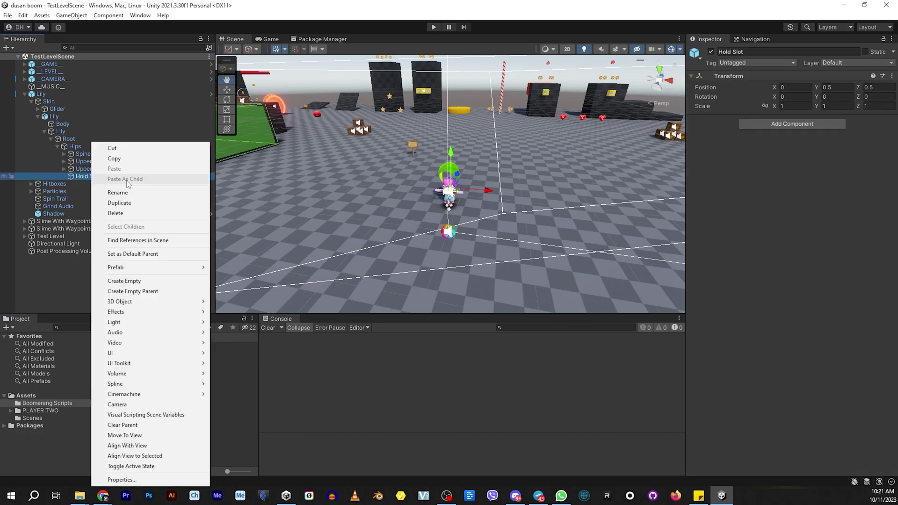
click(156, 282)
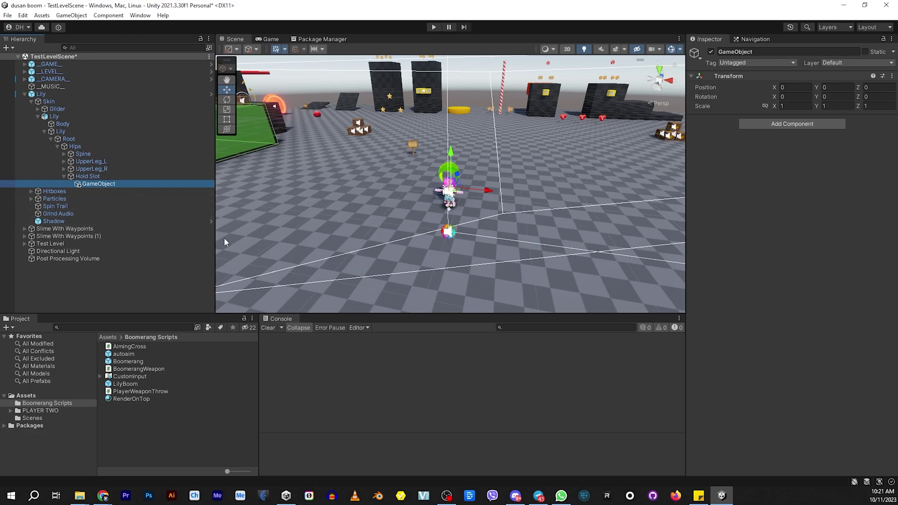
key(F2)
text(Bommerang)
key(Return)
key(f)
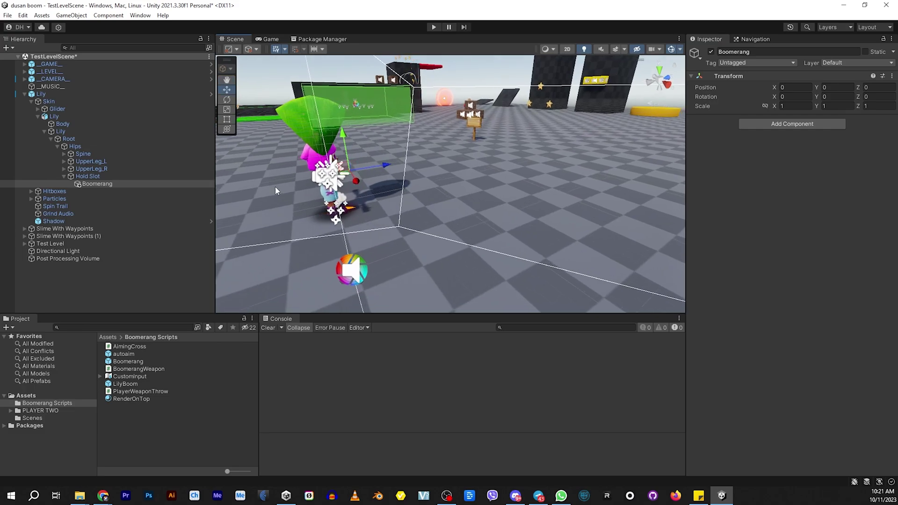
Step: Add a 3D cylinder as a child of Boomerang and remove its Capsule Collider component
right_click(86, 183)
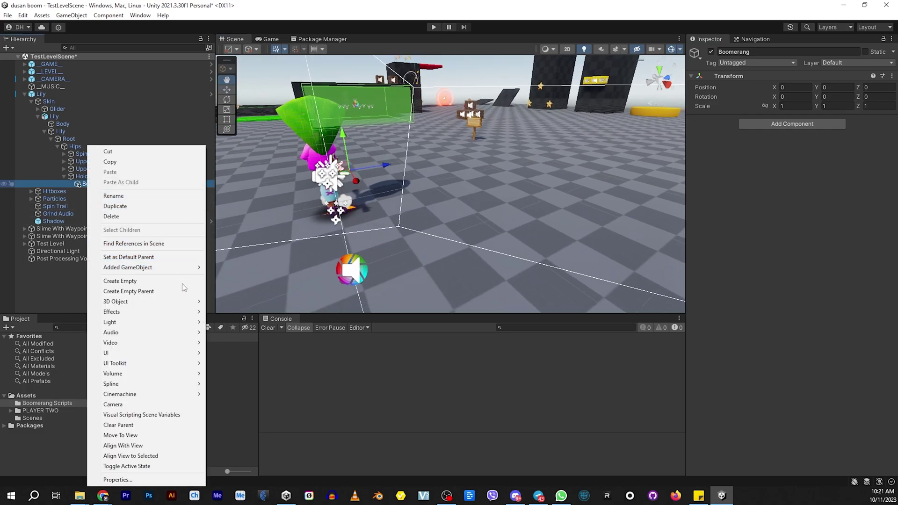
mouse_move(169, 305)
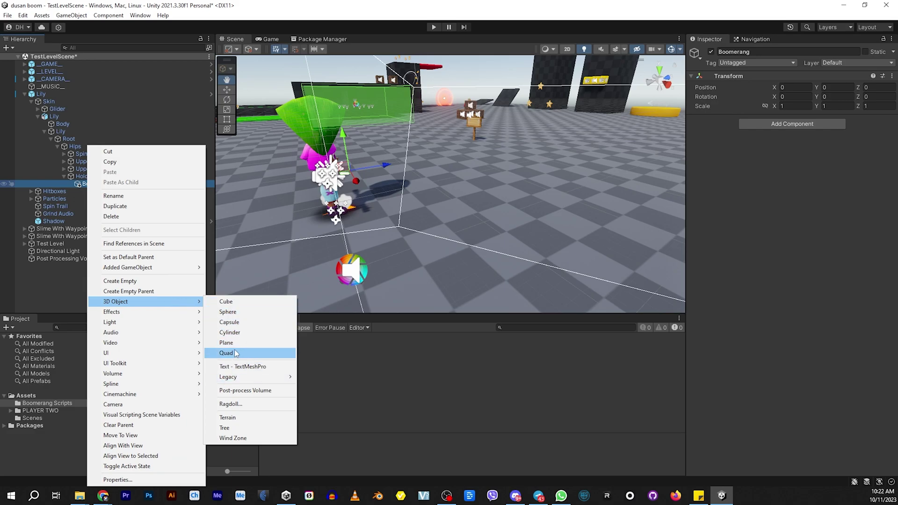
click(234, 333)
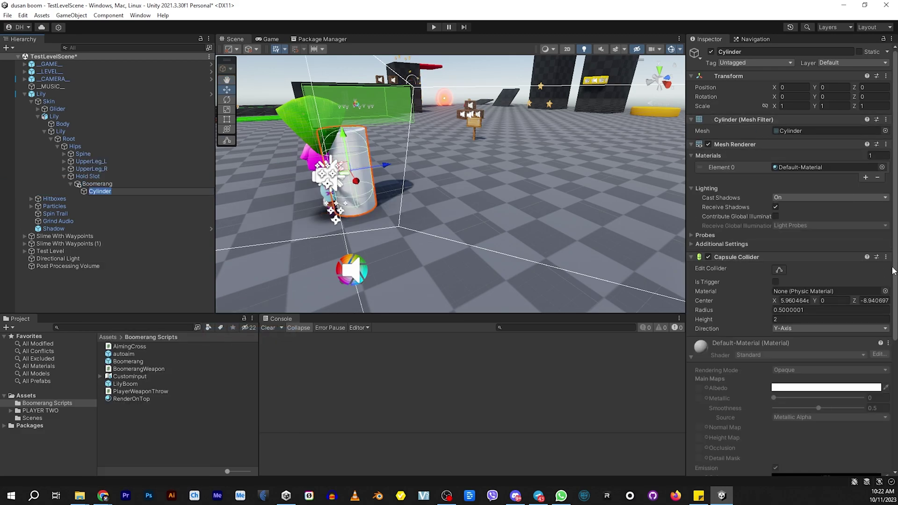
right_click(879, 259)
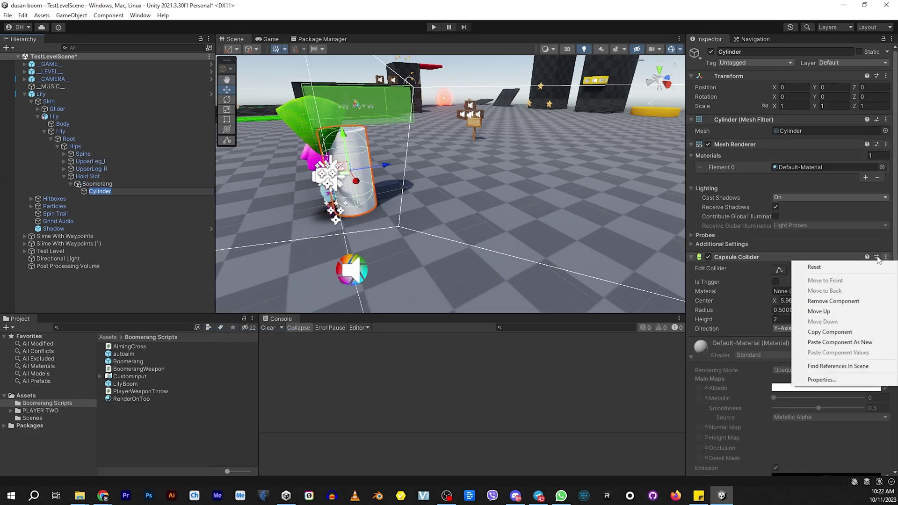
click(822, 302)
click(692, 272)
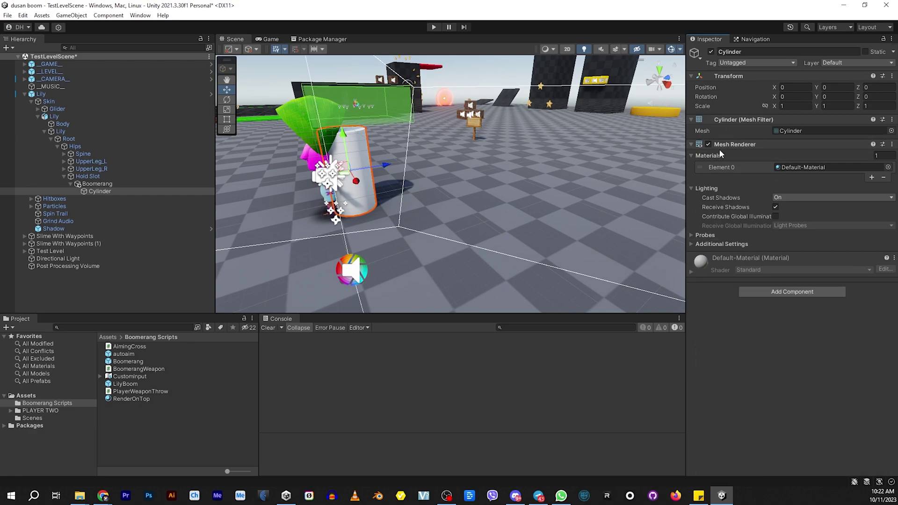
Step: Scale the cylinder proportionally to 0.29, and set only its Z scale to 0.1 with proportions unlinked
click(765, 107)
drag(775, 107, 762, 108)
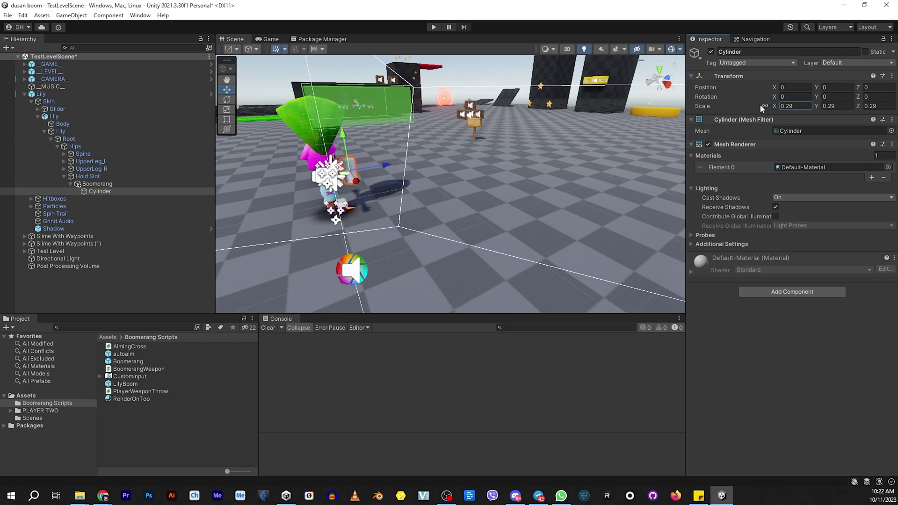
click(765, 107)
click(871, 106)
text(0.1)
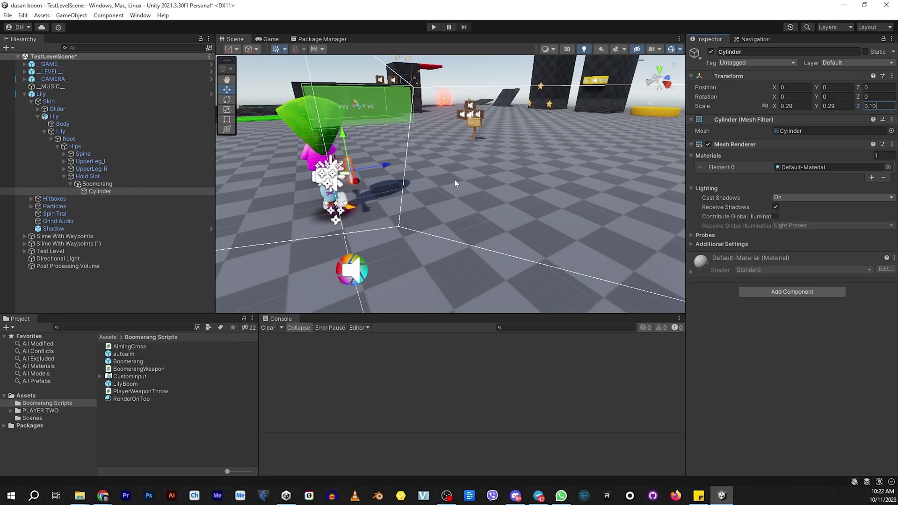
Step: Set the cylinder's rotation to 90 on X and -45 on Y
click(810, 97)
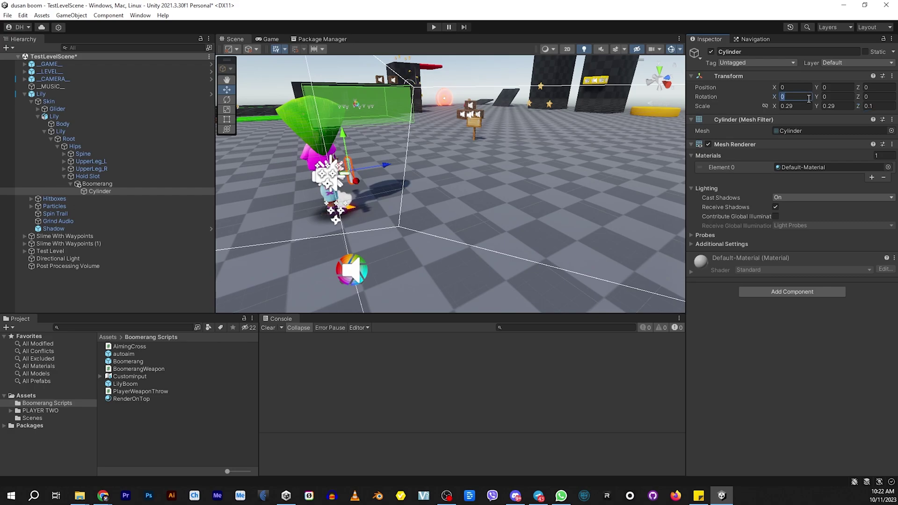
text(90)
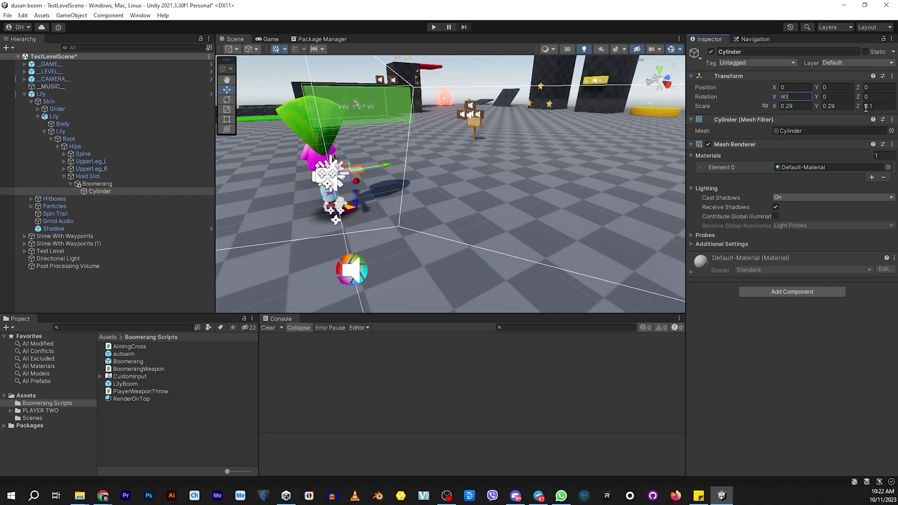
click(848, 97)
text(-45)
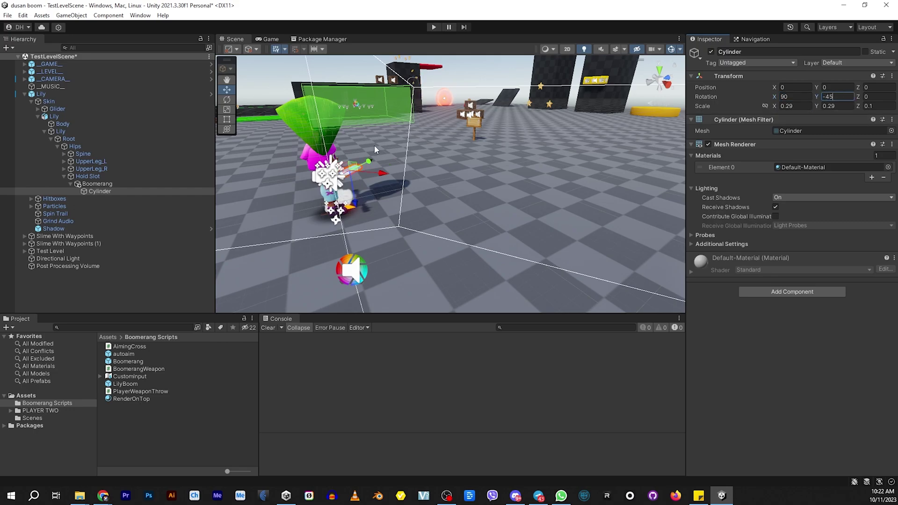
Step: Duplicate the cylinder and set the copy's Y rotation to 45
click(84, 191)
key(ctrl+d)
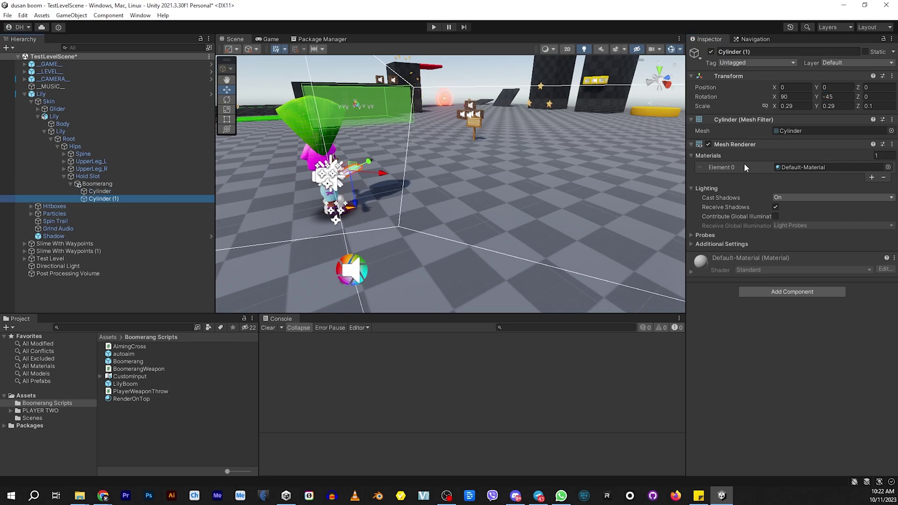
click(828, 97)
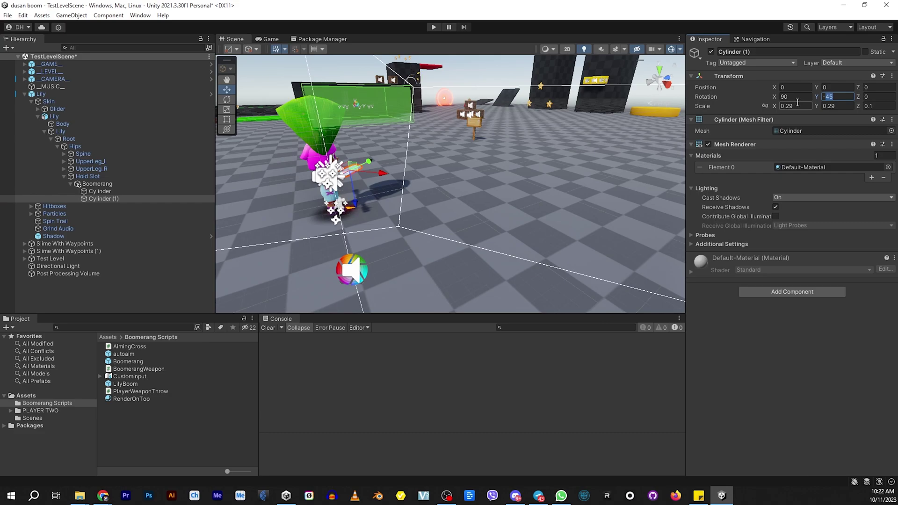
key(Left)
key(Delete)
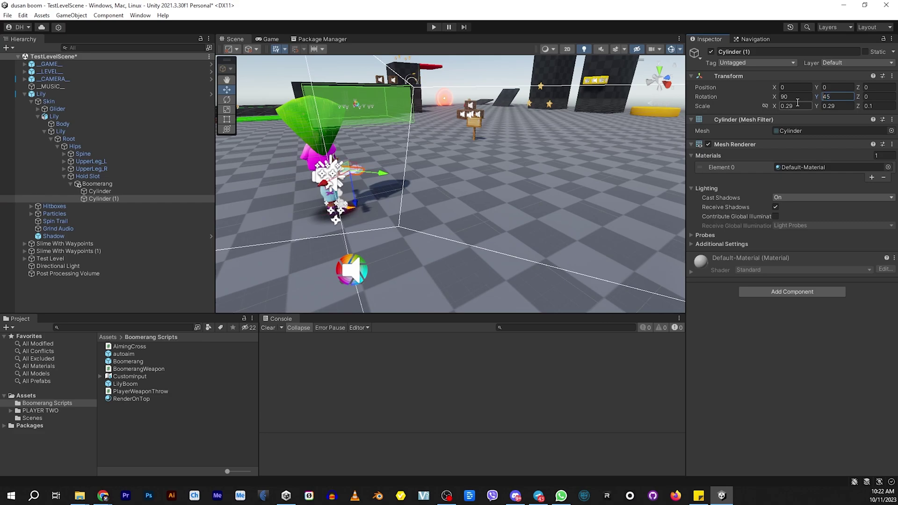
Step: Set the X position of the first cylinder, the one rotated -45 on Y, to 0.1
alt+drag(388, 204, 477, 189)
click(477, 189)
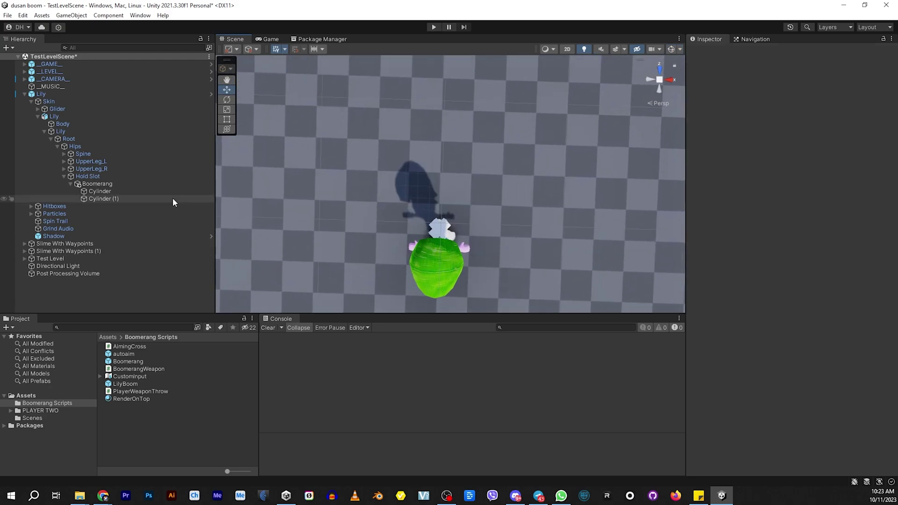
click(106, 192)
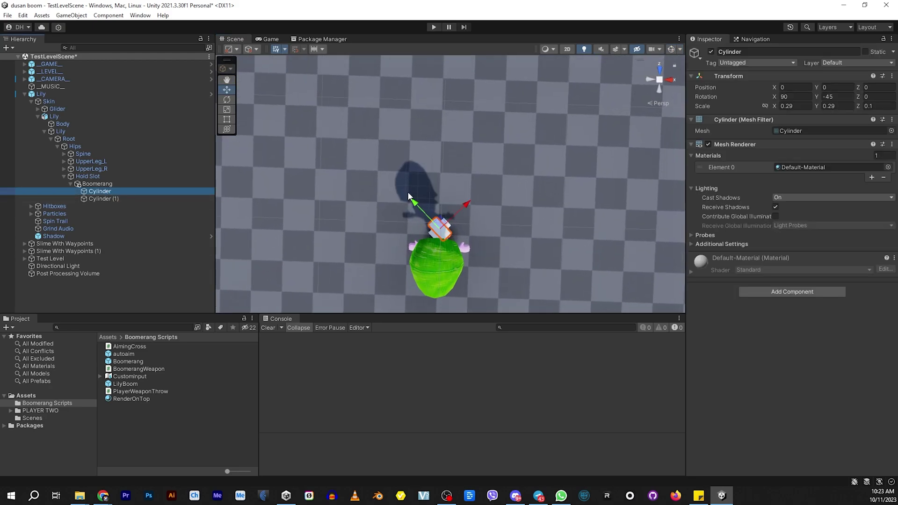
click(795, 88)
click(101, 199)
click(99, 191)
click(788, 88)
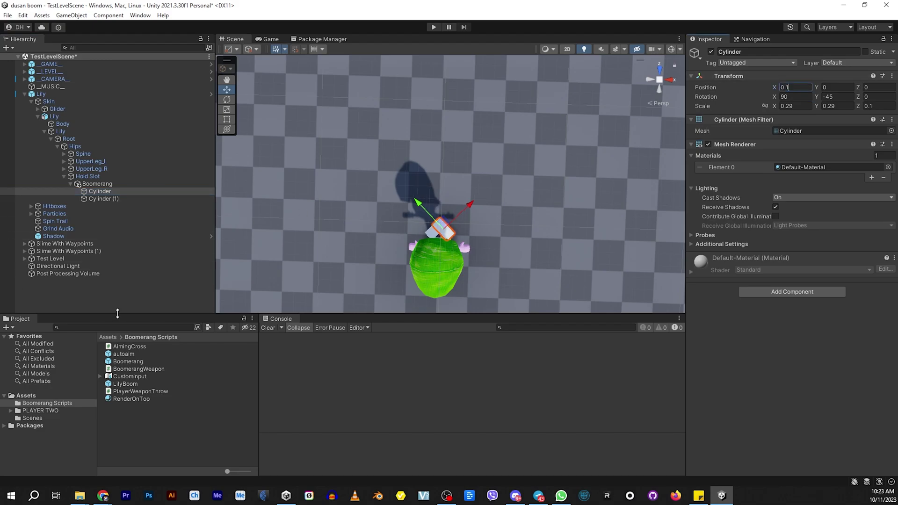
click(188, 298)
Step: Attach the BoomerangWeapon script to the Boomerang object
right_drag(489, 233, 472, 208)
click(96, 184)
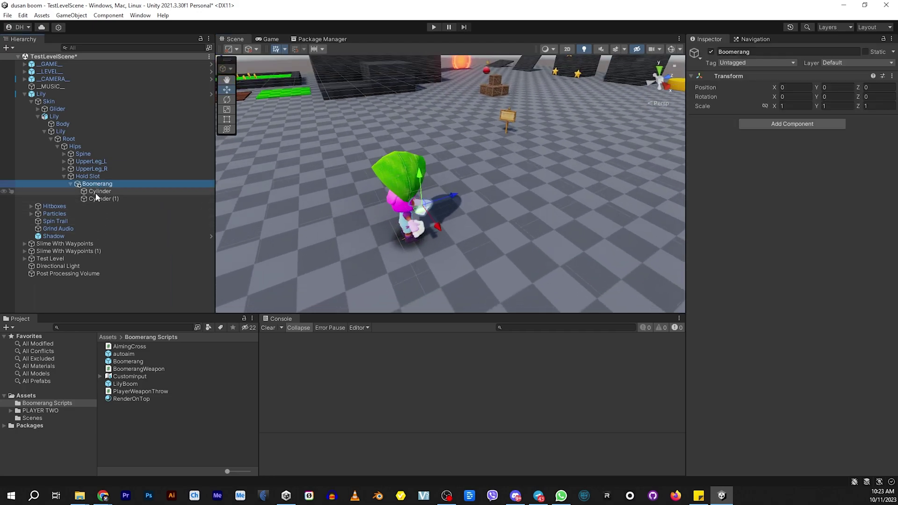
key(ctrl+shift+a)
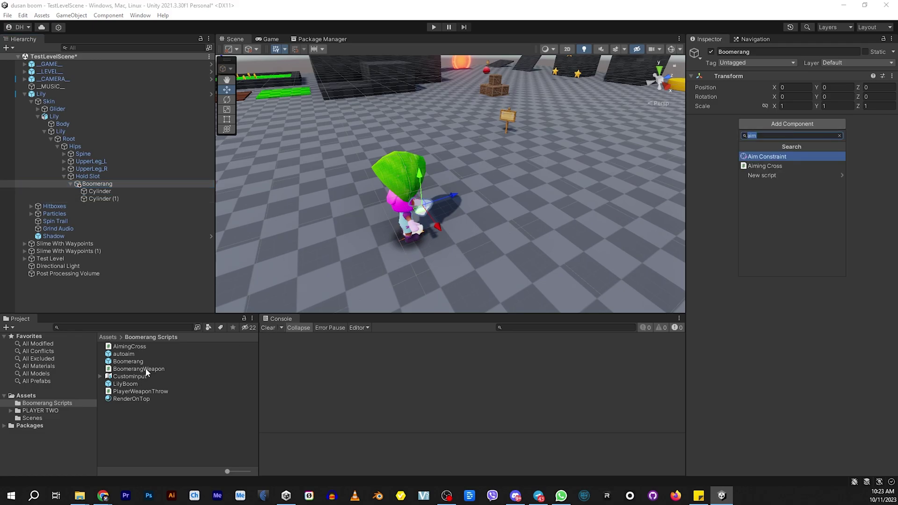
drag(146, 371, 742, 129)
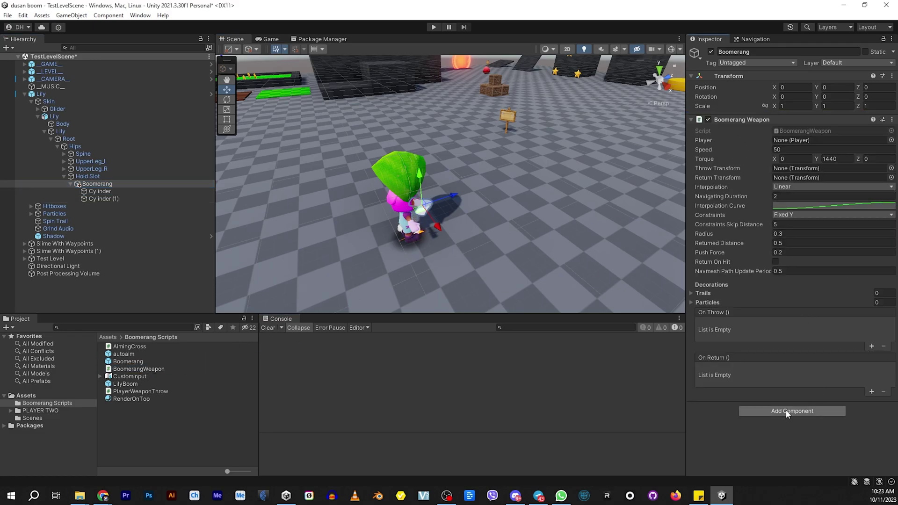
Step: Attach the PlayerWeaponThrow script to Lily and assign CustomInput as its Actions asset
click(406, 201)
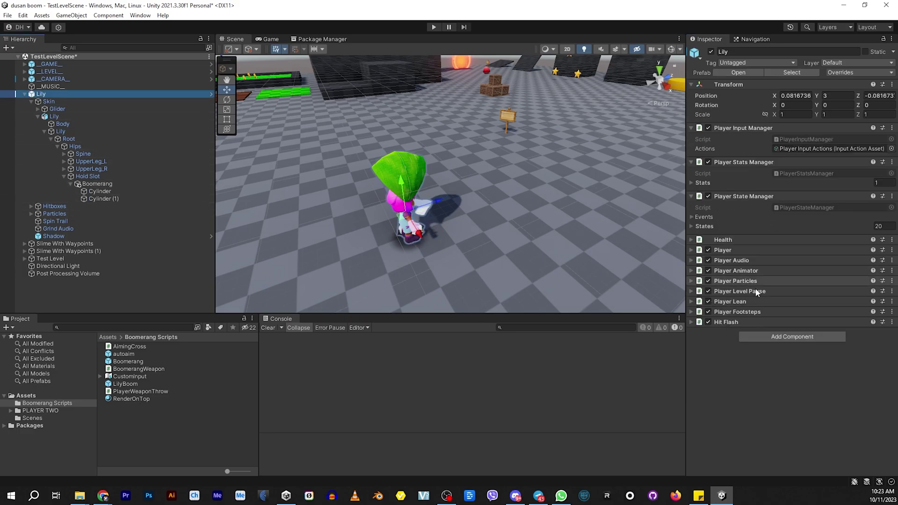
drag(145, 395, 711, 339)
scroll(754, 310, down, 5)
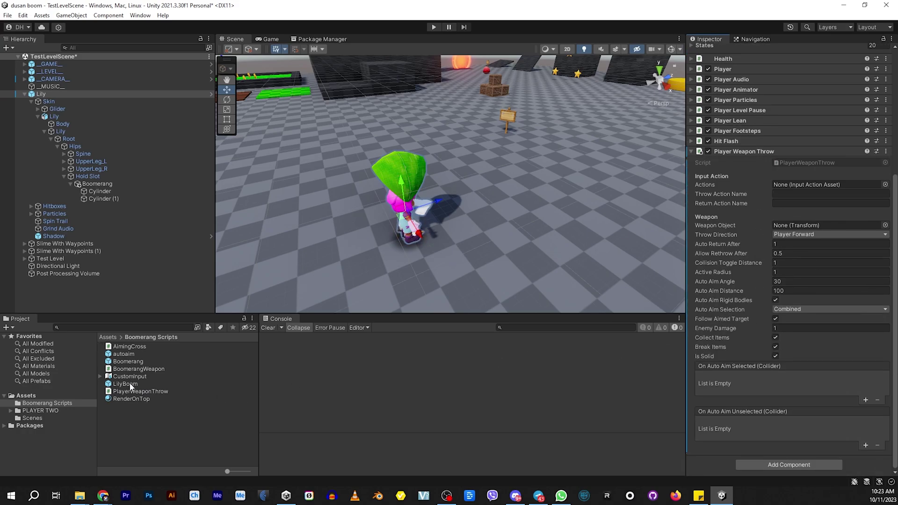
drag(135, 377, 787, 181)
click(779, 195)
click(780, 204)
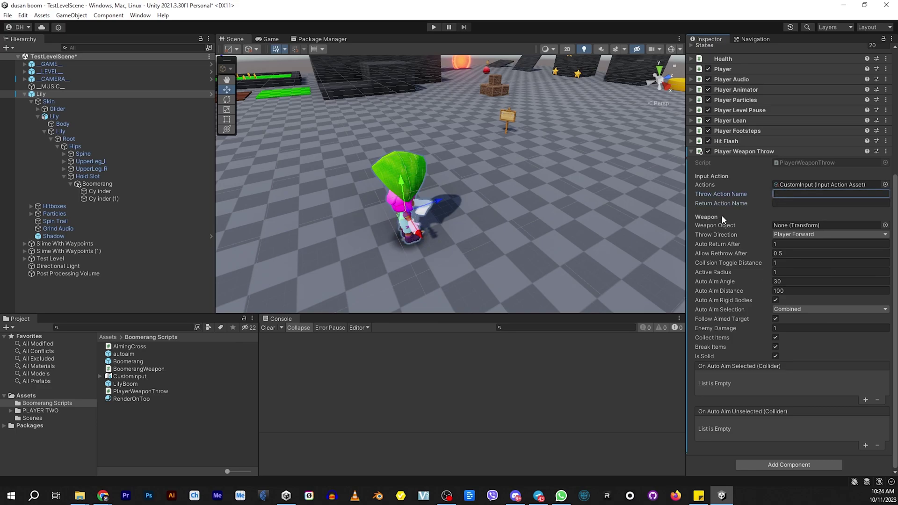
Step: Add a J [Keyboard] binding to the Throw action of the CustomInput asset, then close its editor
click(123, 377)
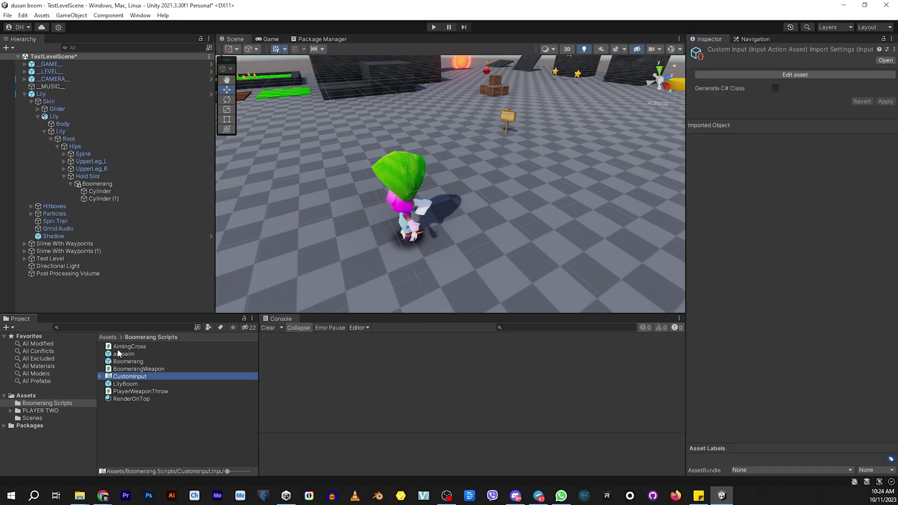
double_click(112, 378)
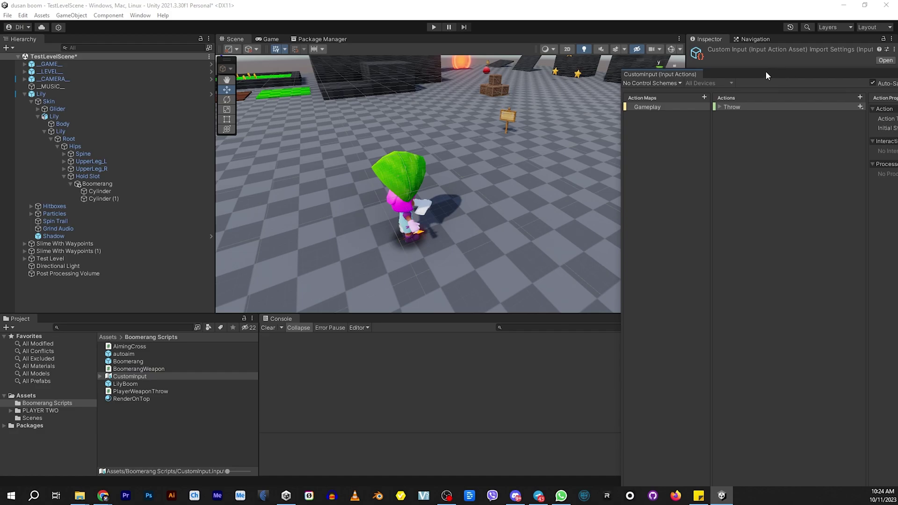
click(328, 85)
click(330, 85)
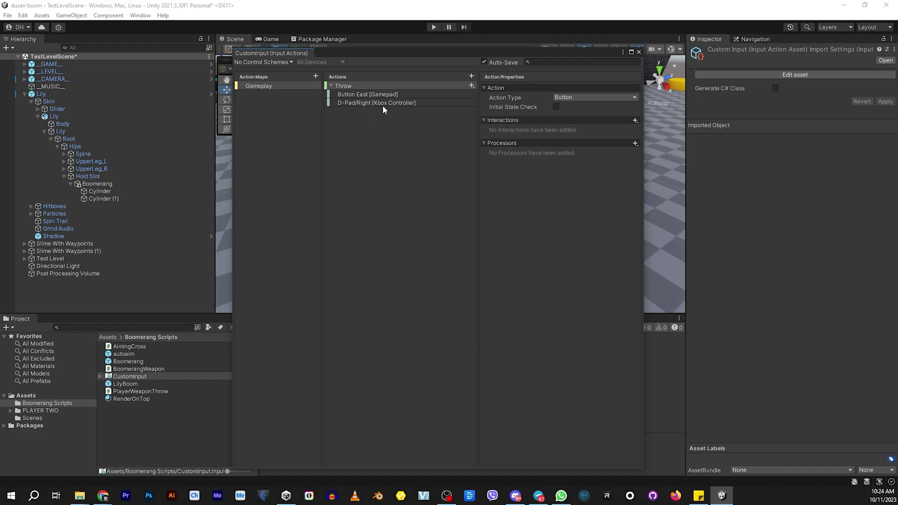
click(471, 85)
click(522, 89)
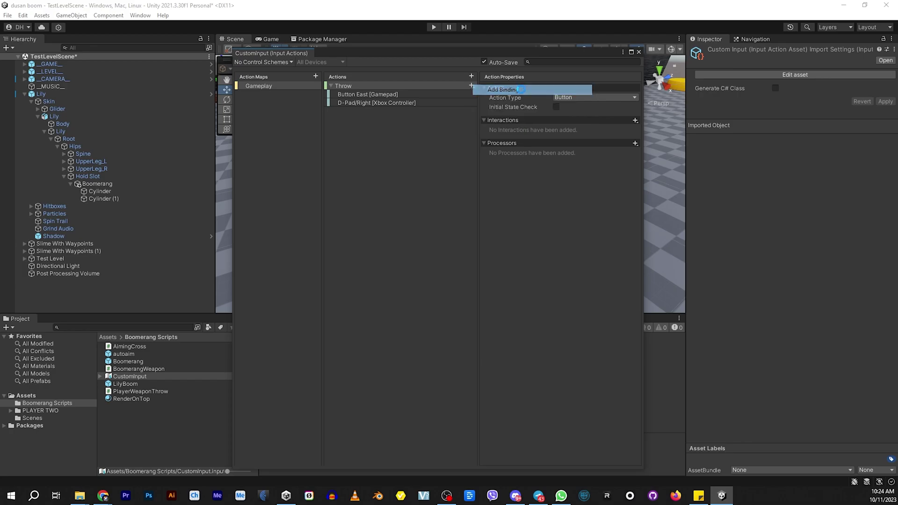
click(571, 97)
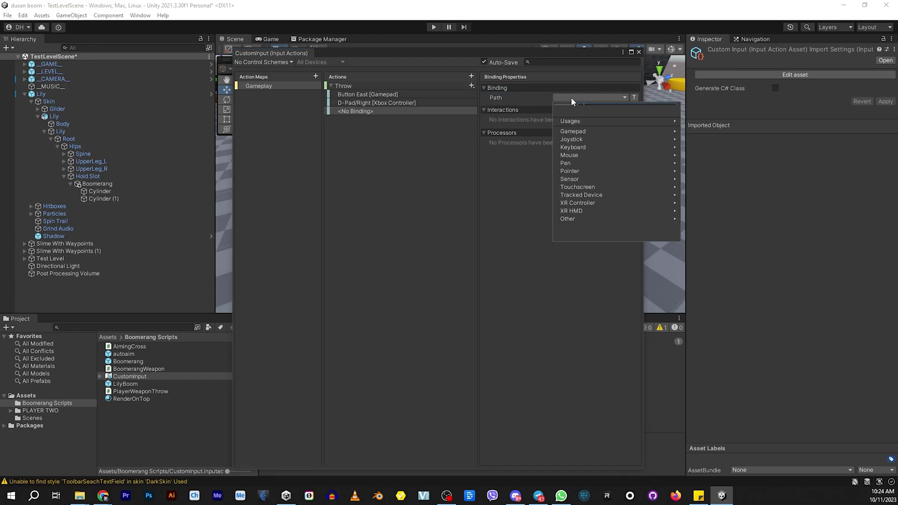
click(572, 105)
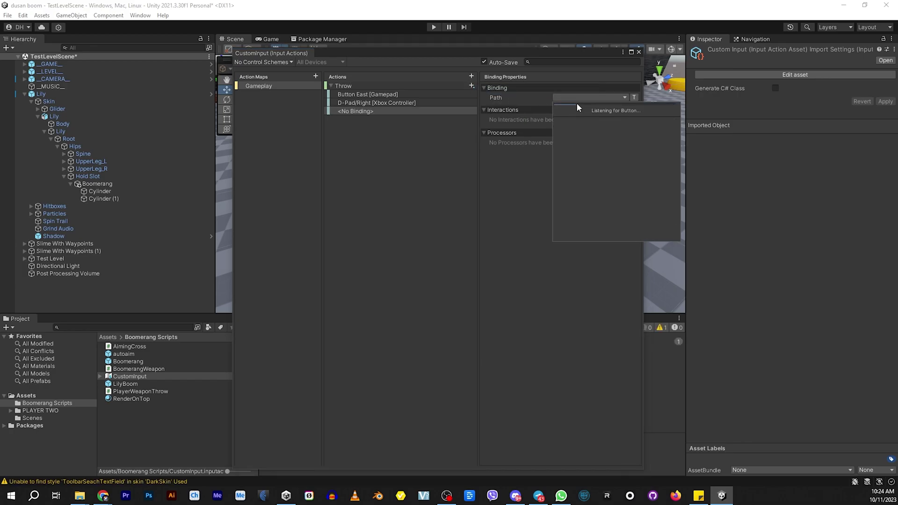
key(j)
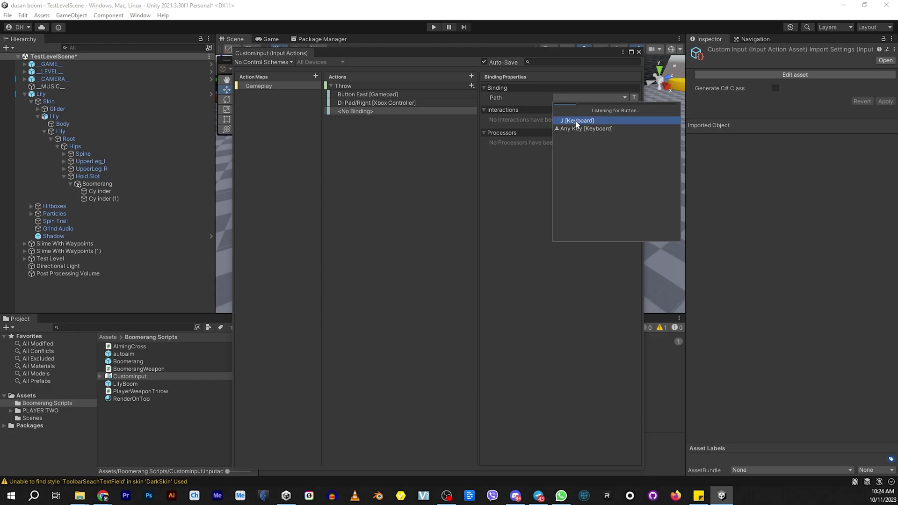
click(576, 118)
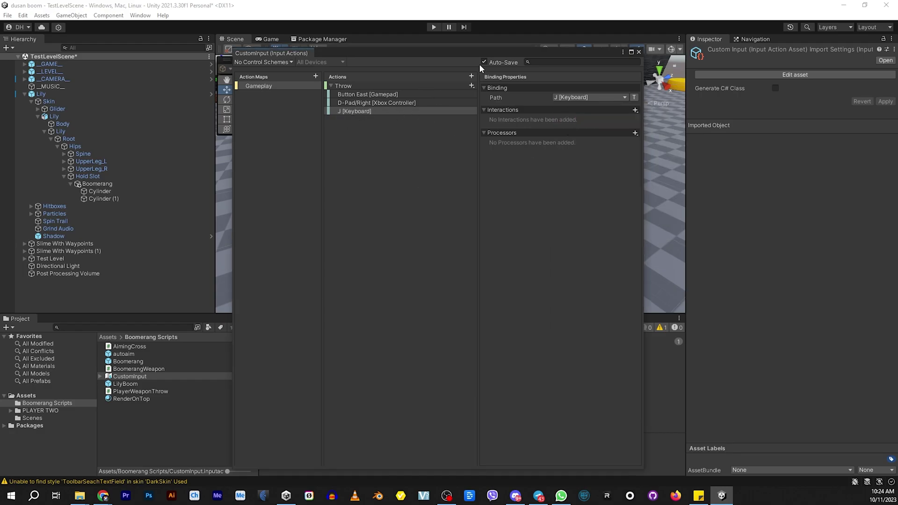
click(639, 52)
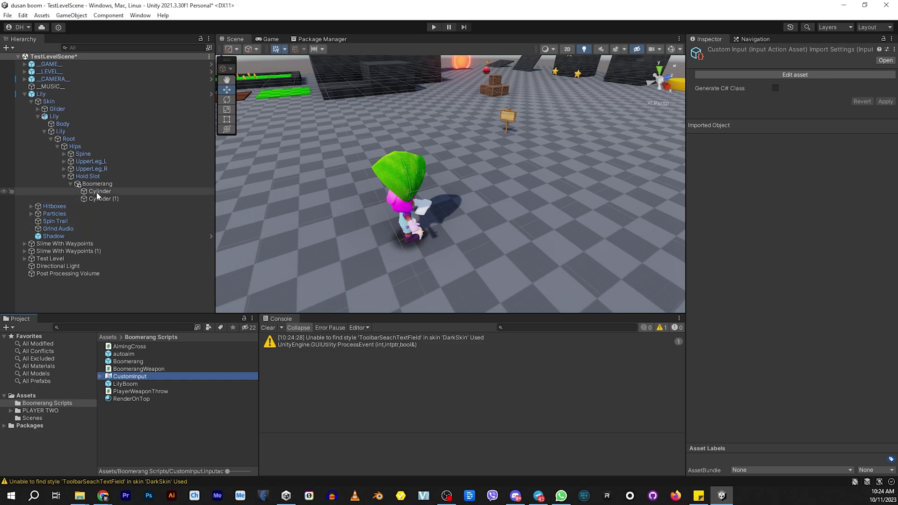
Step: Set the Throw Action Name of Lily's Player Weapon Throw component to "Throw"
click(43, 95)
scroll(786, 281, down, 3)
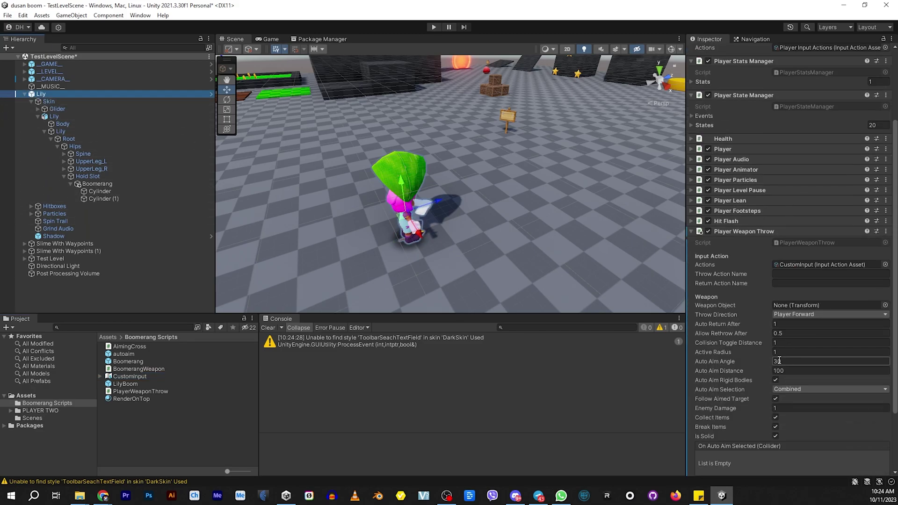
click(795, 274)
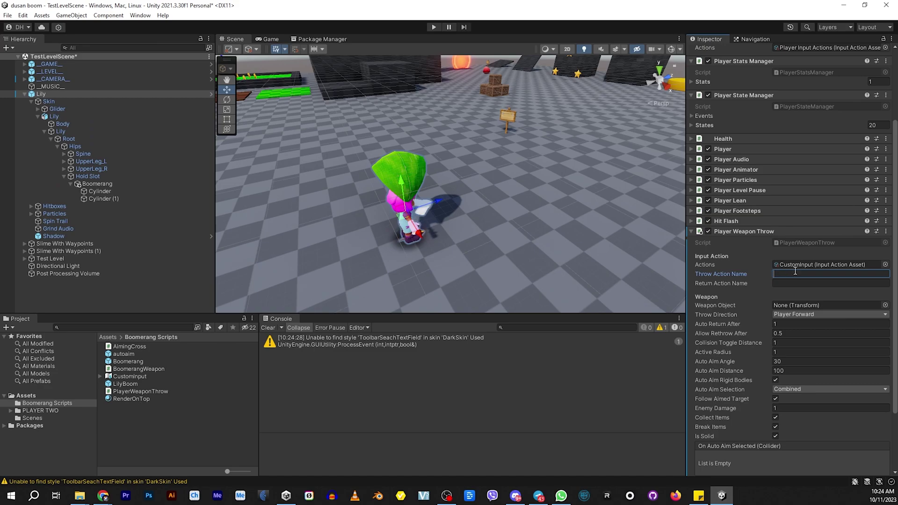
text(Thros)
key(BackSpace)
text(w)
click(799, 284)
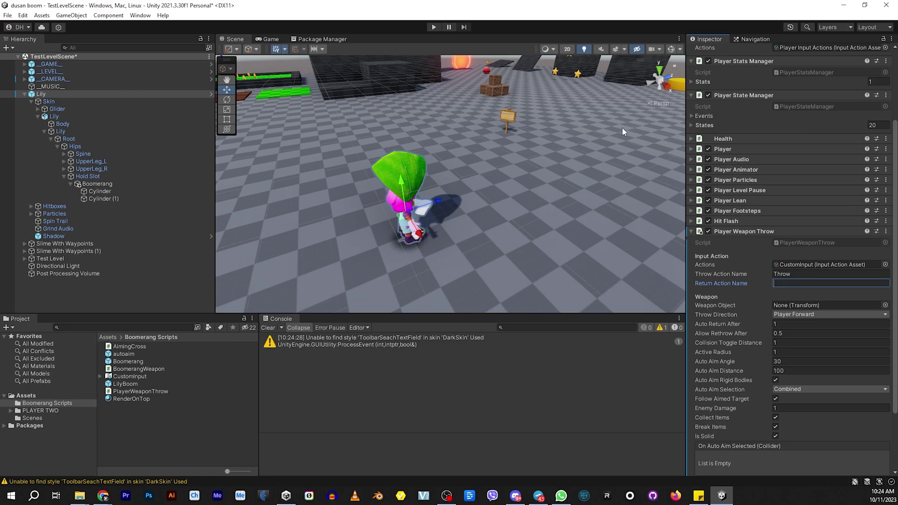
Step: Assign Boomerang as the Weapon Object in Player Weapon Throw and set Throw Direction to Camera Forward Smart
scroll(744, 308, down, 1)
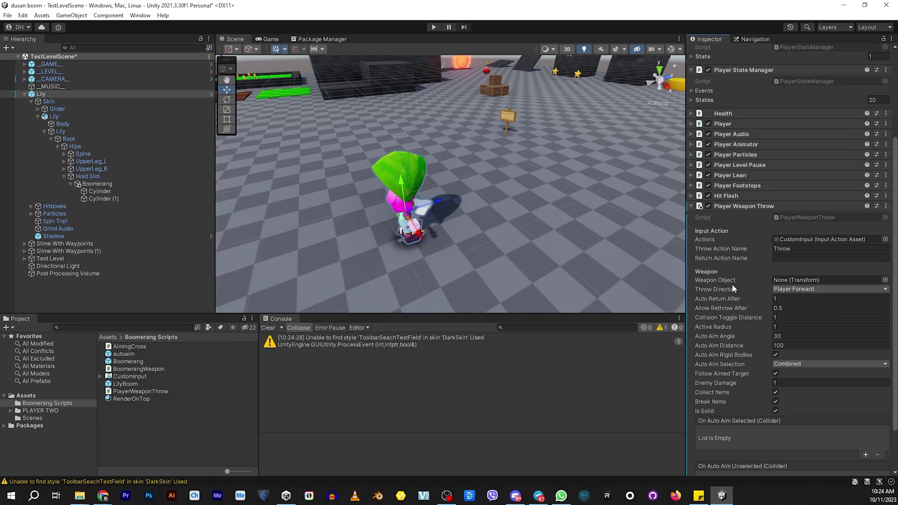
drag(108, 186, 779, 280)
scroll(718, 293, down, 2)
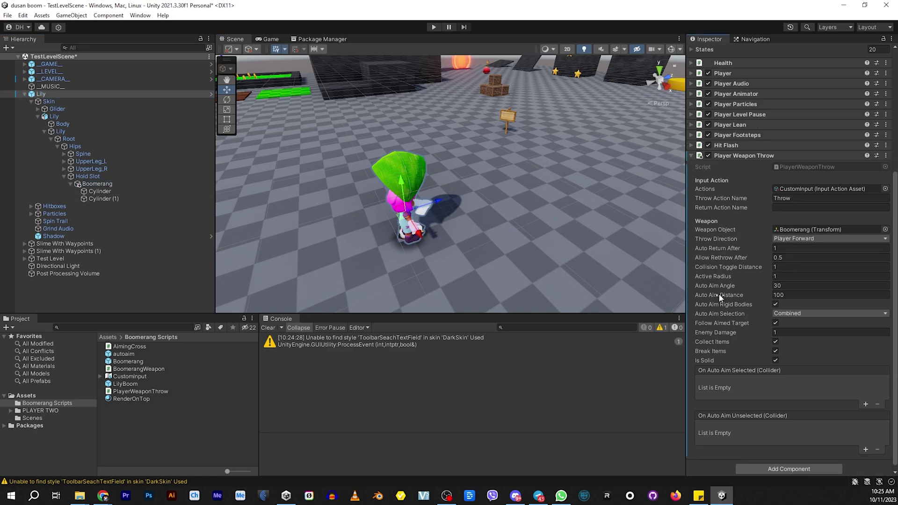
click(782, 239)
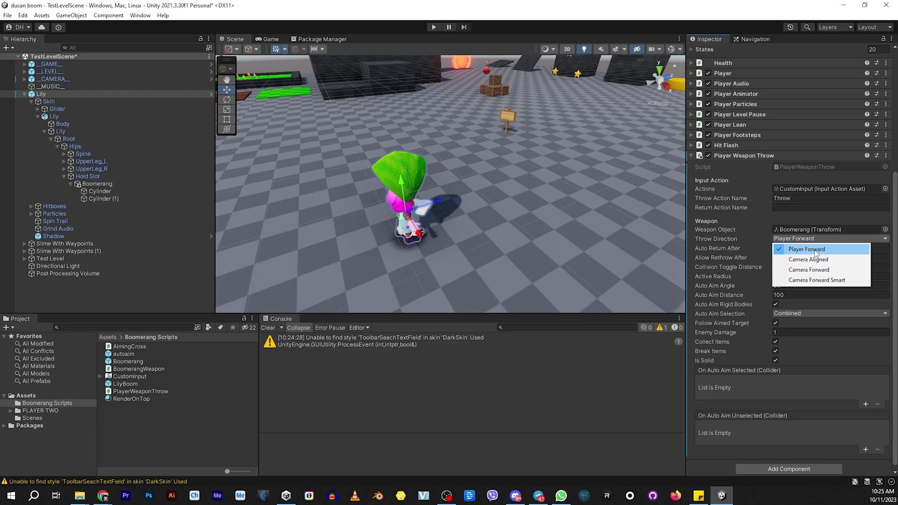
click(816, 280)
Step: In Boomerang's Boomerang Weapon component, assign Lily as Player and Hold Slot as both Throw Transform and Return Transform
click(97, 185)
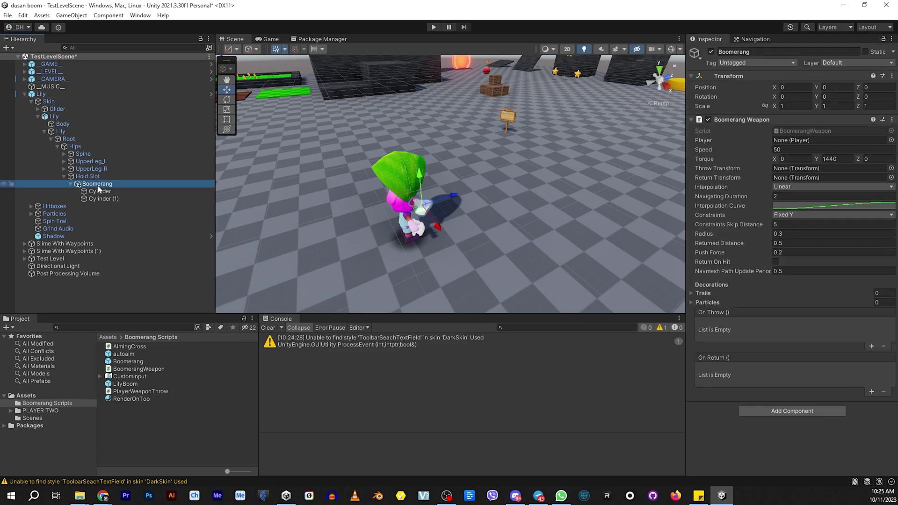
drag(100, 189, 825, 140)
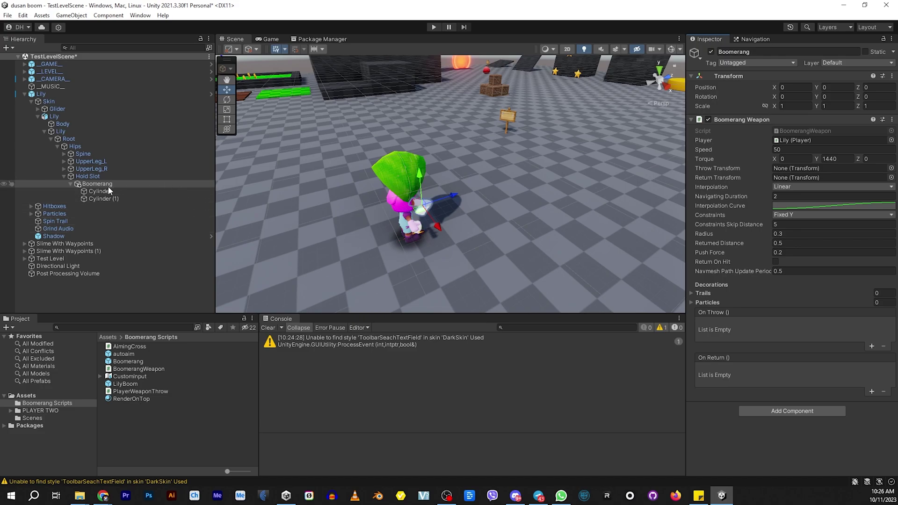
drag(96, 185, 795, 168)
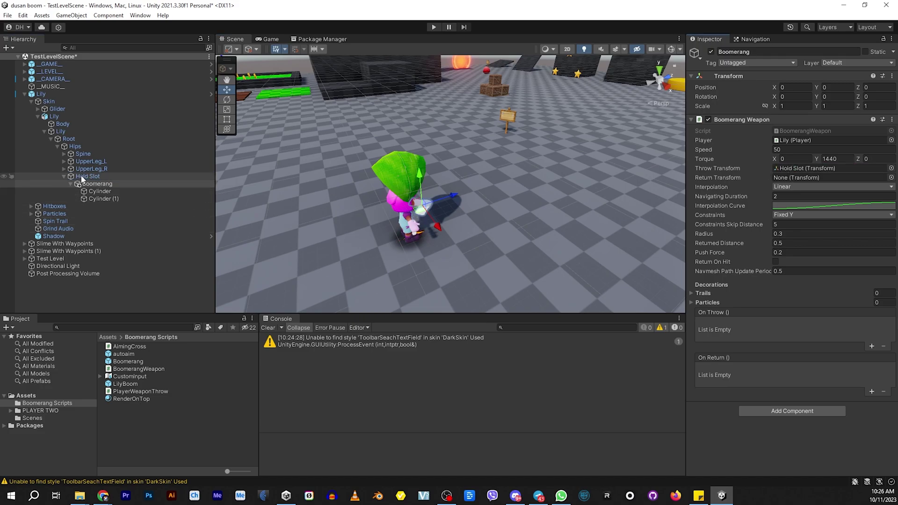
drag(84, 176, 799, 175)
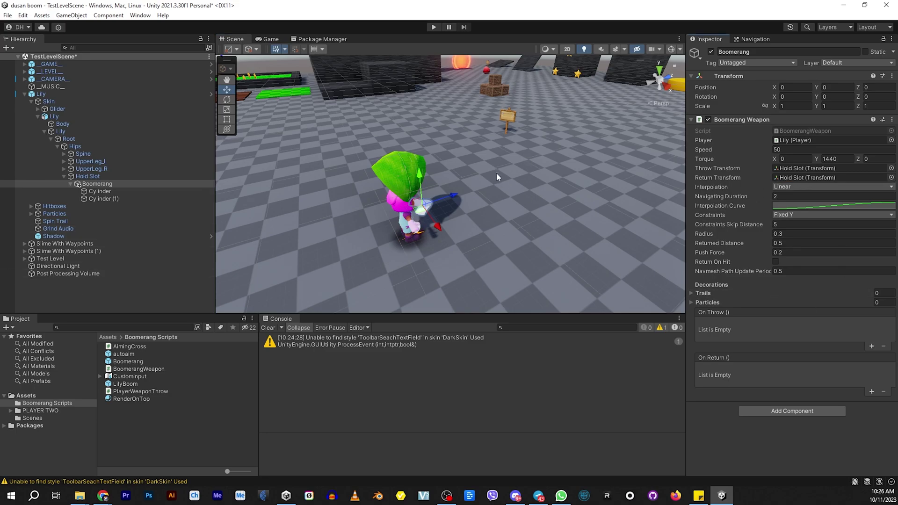
Step: Create an empty object at the root of the scene and name it "Crosshairs"
right_click(44, 290)
click(97, 159)
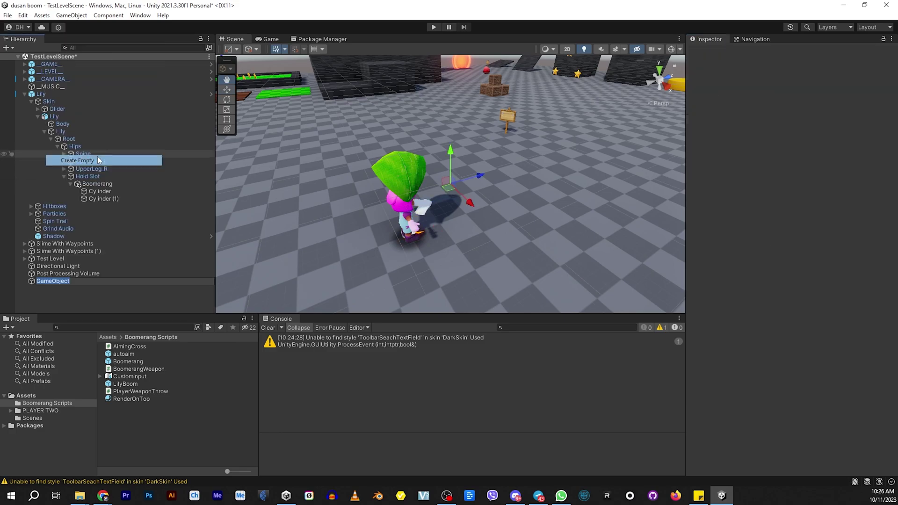
click(61, 293)
click(55, 282)
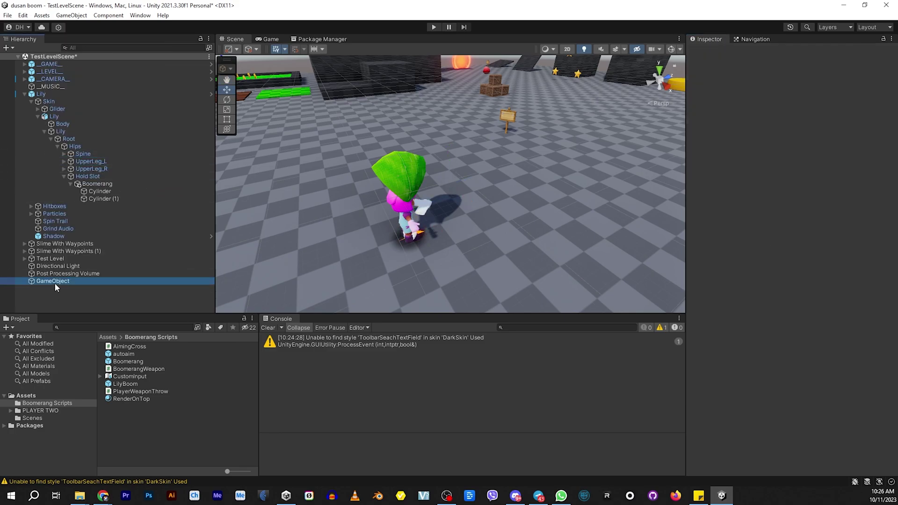
key(F2)
text(Crosshairs)
key(Return)
Step: Create an empty child object under Crosshairs and name it "Visual"
right_click(33, 281)
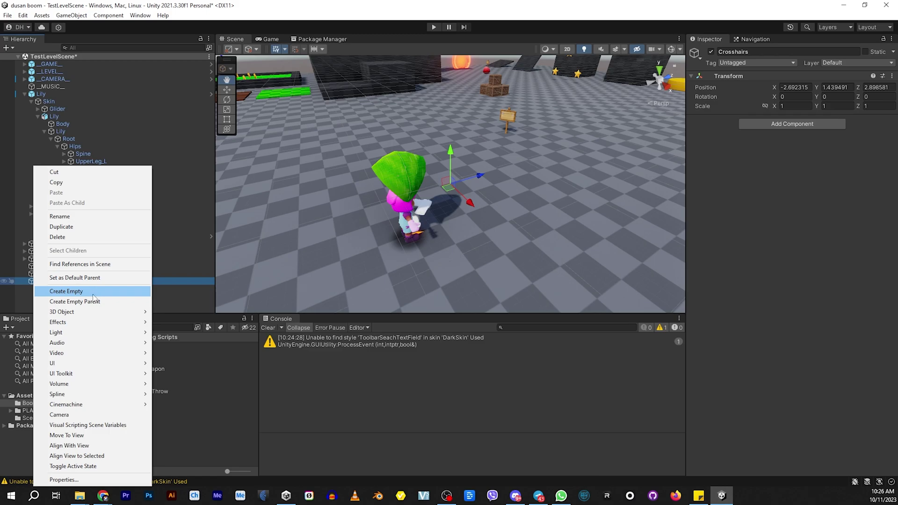
mouse_move(91, 313)
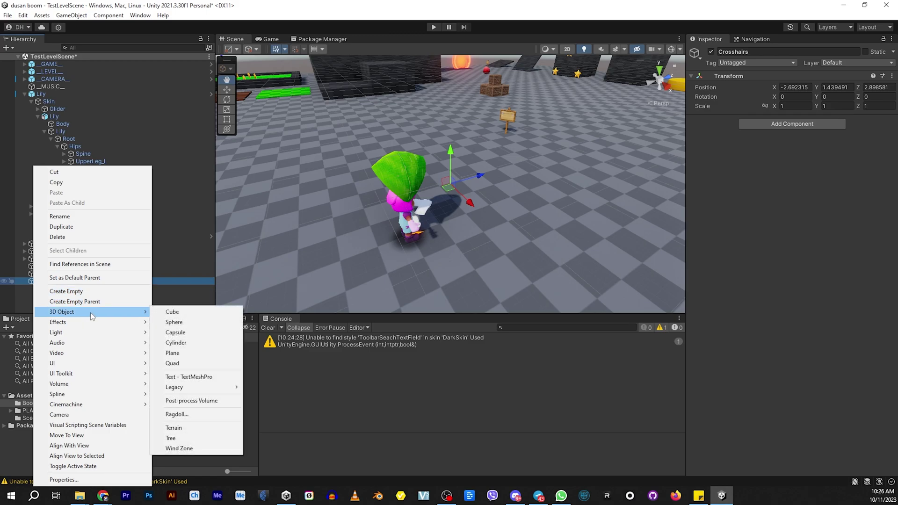
click(79, 291)
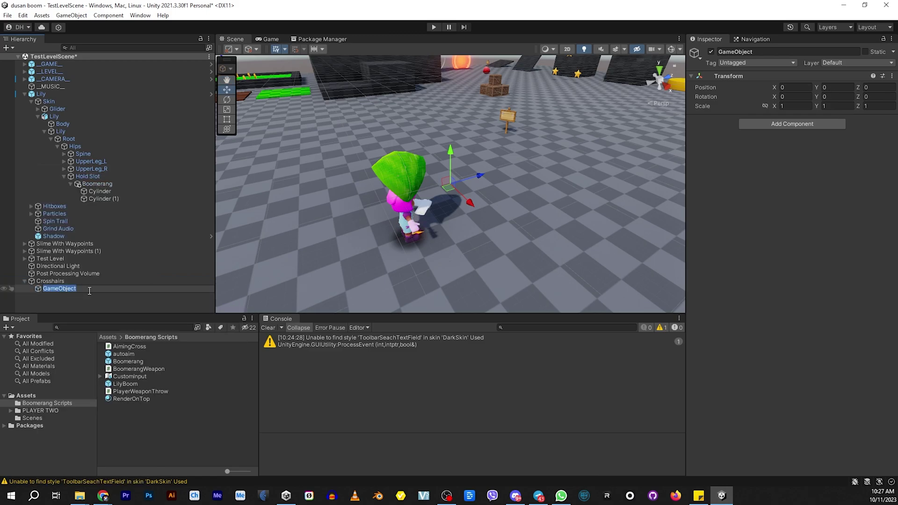
text(Visual)
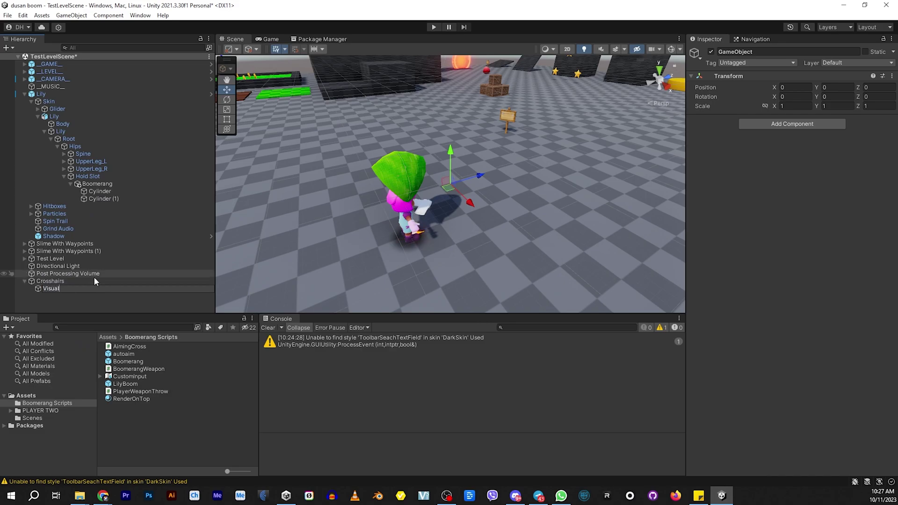
key(Return)
Step: Add a 3D cylinder as a child of the Visual object
right_click(48, 288)
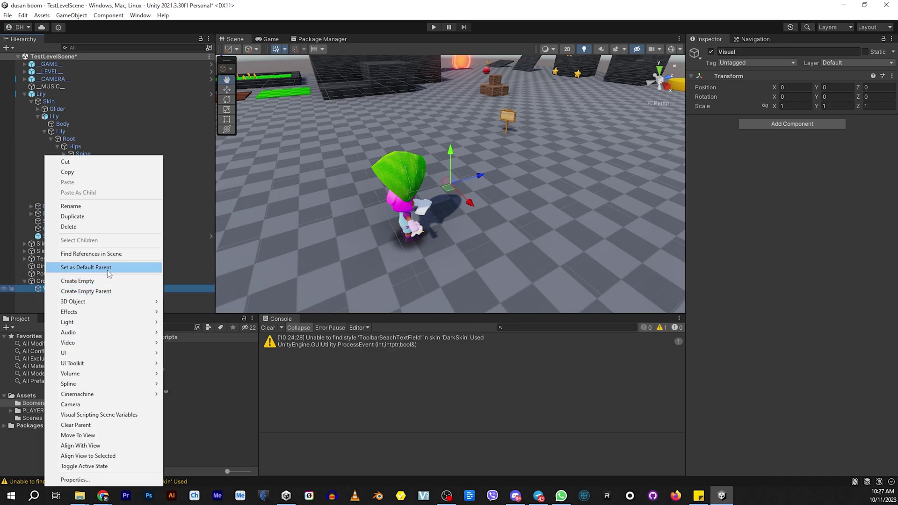
mouse_move(125, 322)
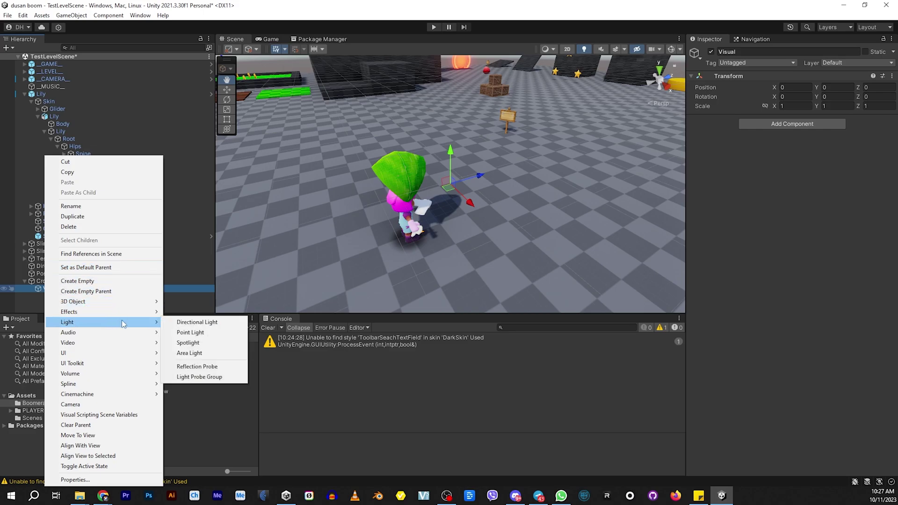
mouse_move(132, 302)
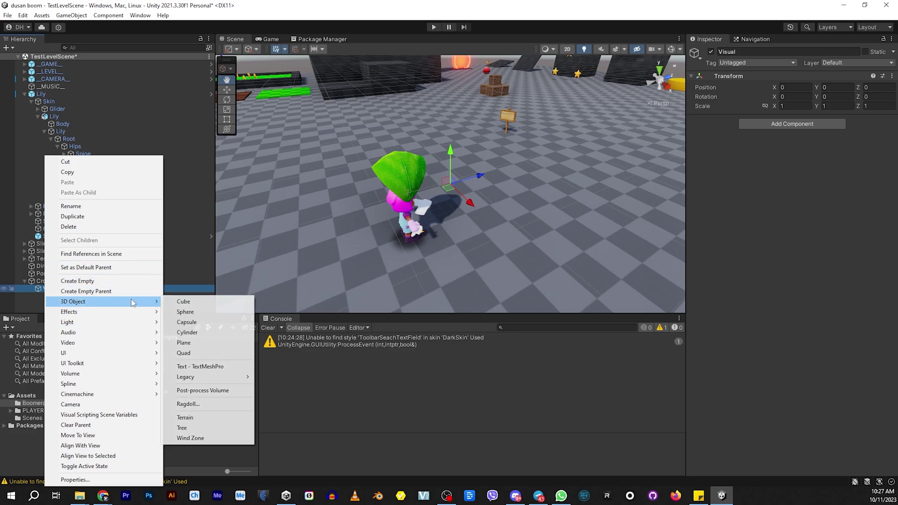
click(207, 333)
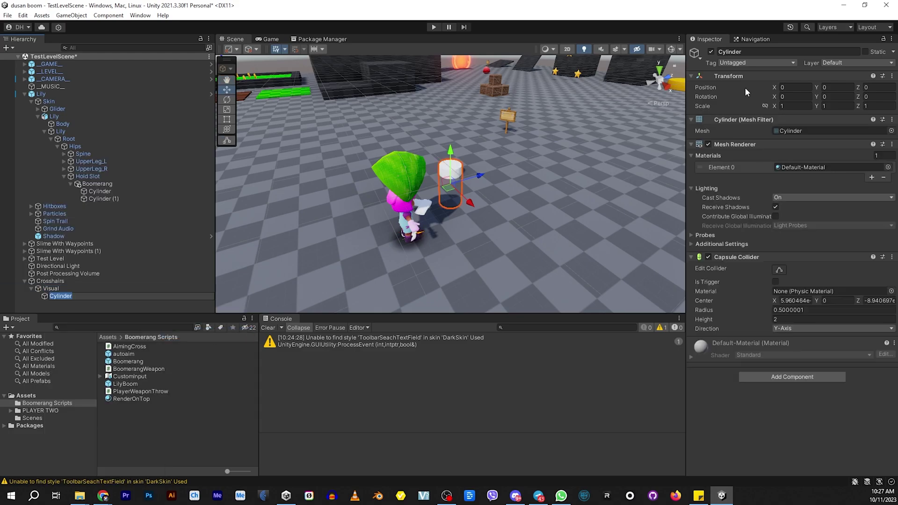
Step: Scale the new cylinder under Visual to 0.25 on X, 0.52 on Y and 0.25 on Z
click(765, 106)
drag(772, 106, 765, 105)
click(785, 104)
text(0.25)
click(765, 106)
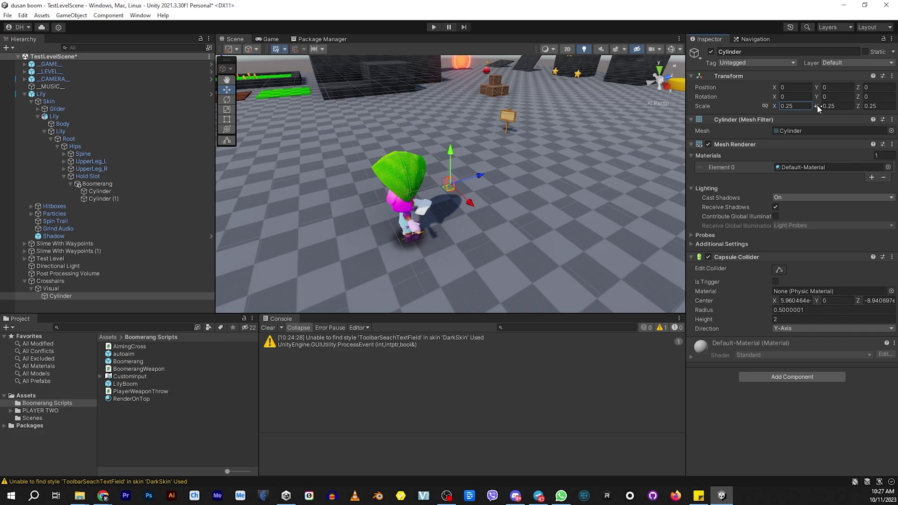
click(818, 105)
text(0.55)
key(BackSpace)
text(2)
click(88, 272)
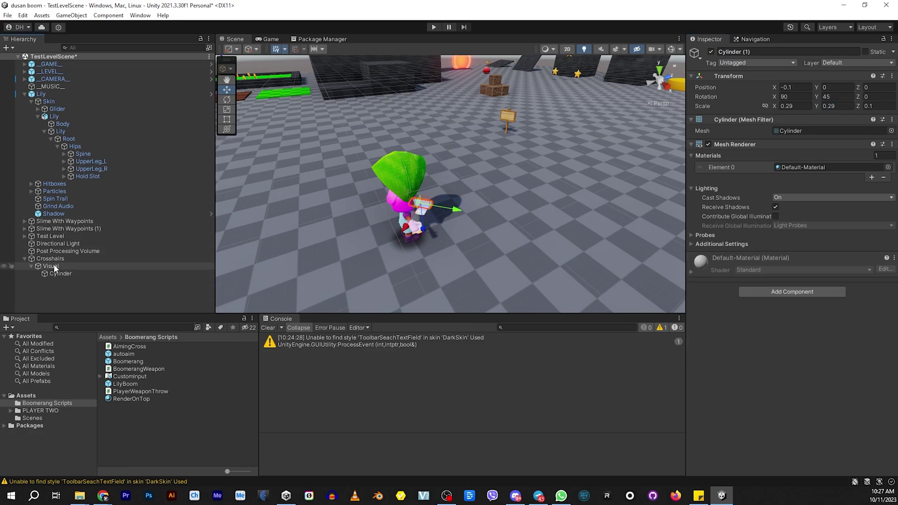
Step: Duplicate the cylinder under Visual three times
click(59, 274)
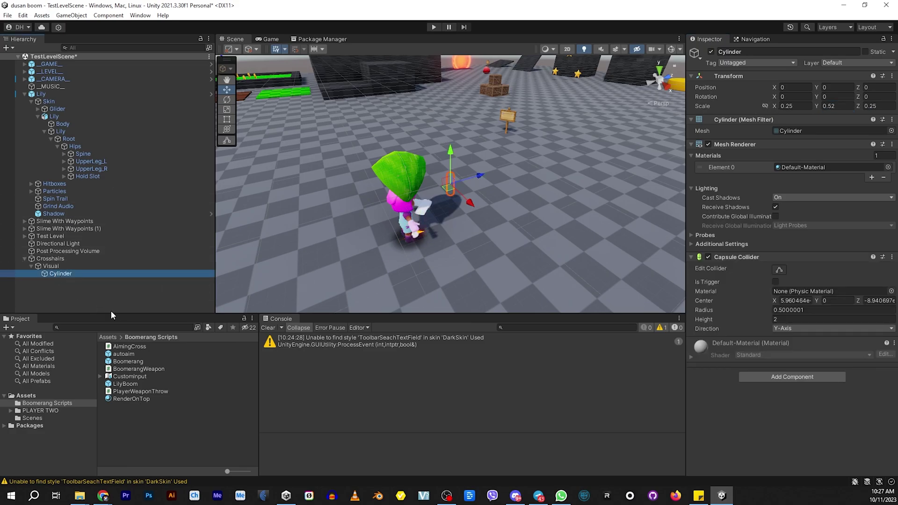
key(ctrl+d)
key(ctrl+d)
key(ctrl+d)
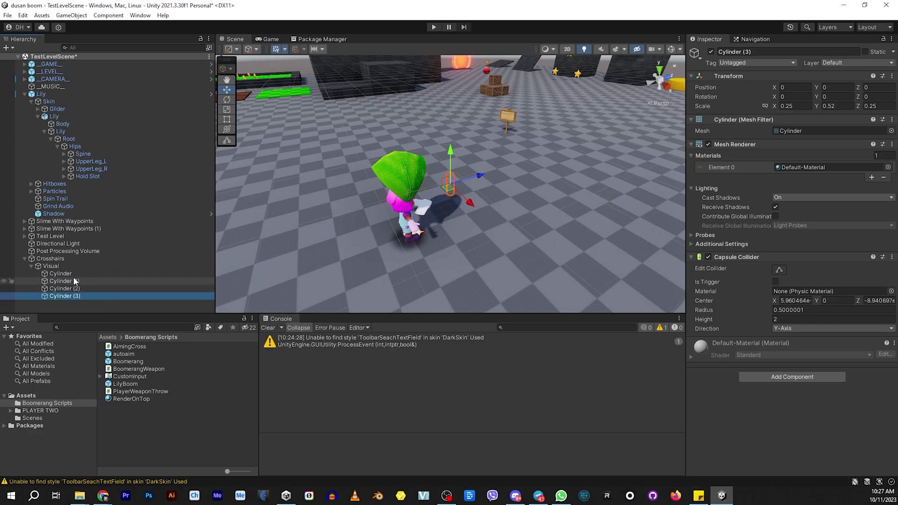
Step: Set the Z rotation of Cylinder (1) under Visual to 45 and that of Cylinder (2) to -45
click(75, 281)
click(884, 96)
text(45)
click(70, 288)
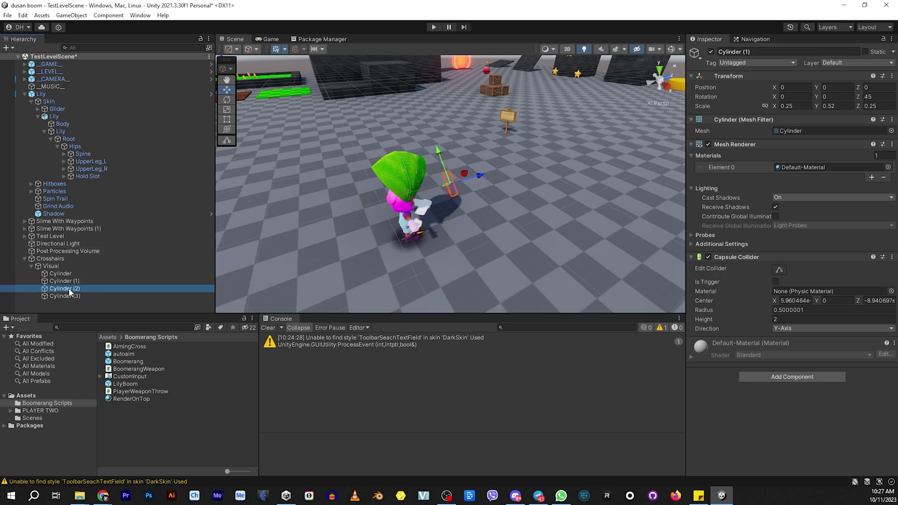
click(864, 96)
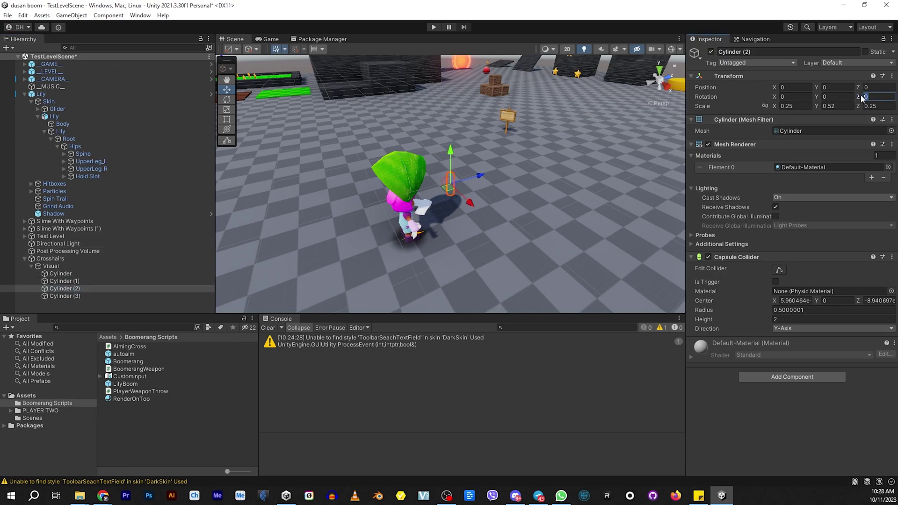
text(-45)
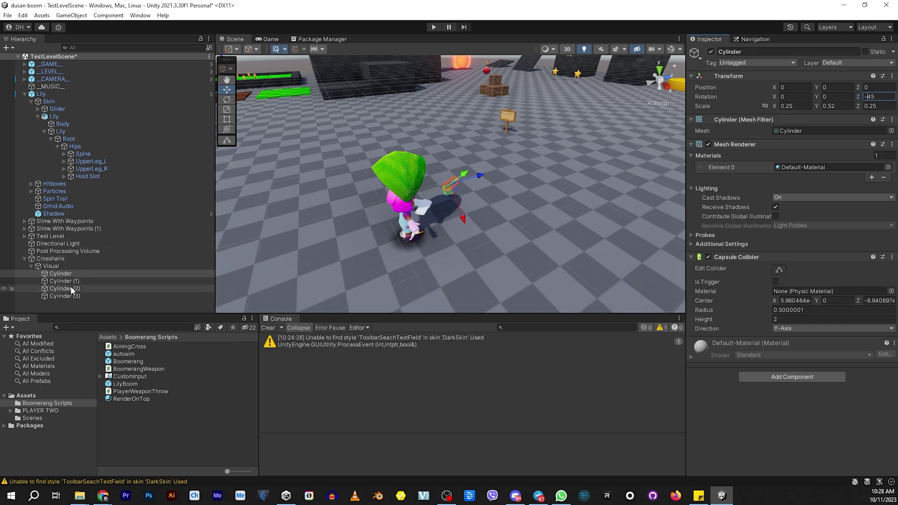
Step: Move Cylinder (3) under Visual to X 0.5, Y 0.5 and set the Y position of Cylinder (2) to -0.5
click(72, 288)
key(Down)
key(f)
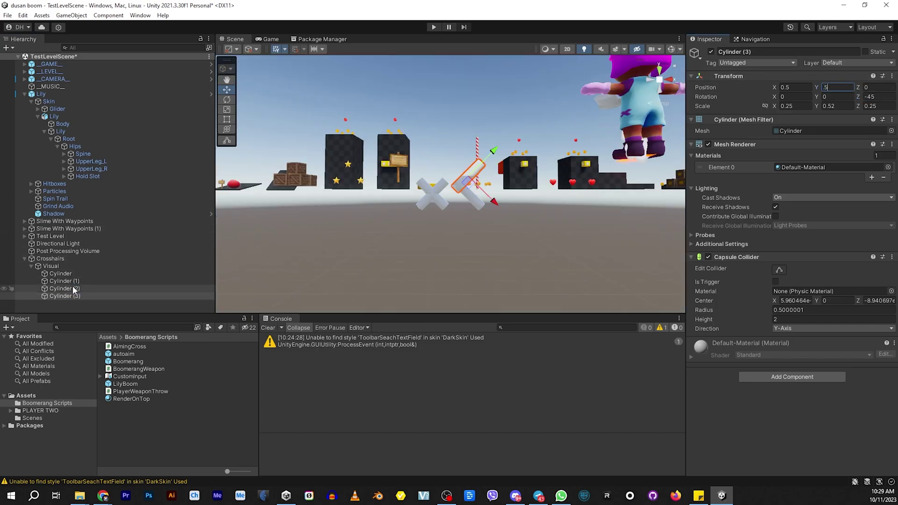
click(73, 289)
click(833, 87)
text(-.5)
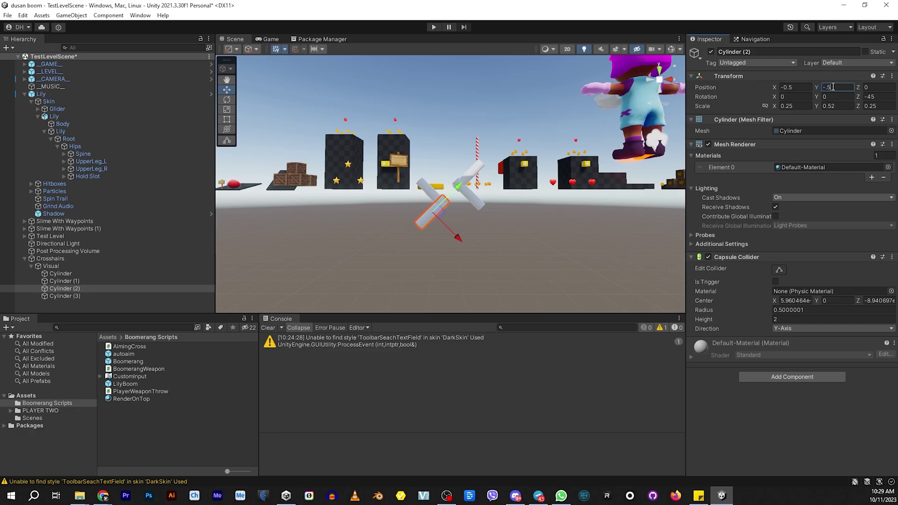
Step: Set the Y position of Cylinder (1) under Visual to -0.5 and that of the first Cylinder to 0.5
click(64, 281)
click(829, 87)
text(-0)
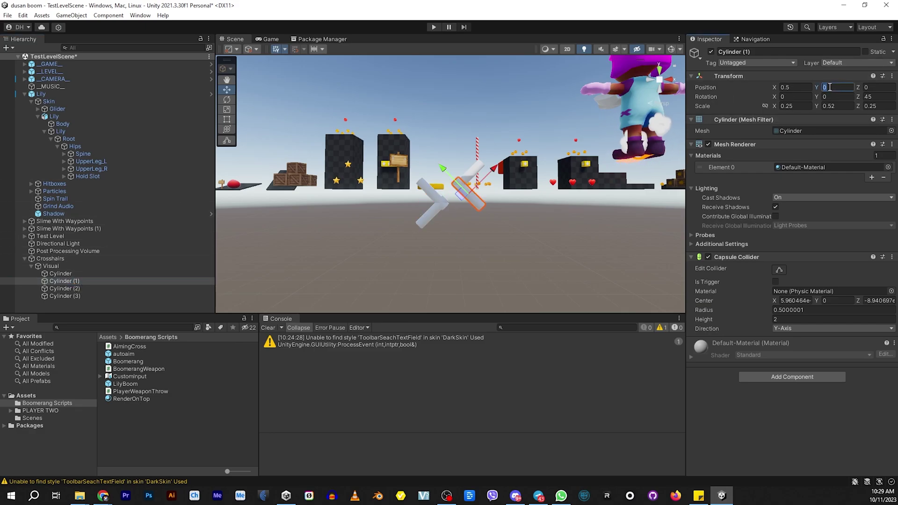
text(.5)
click(65, 288)
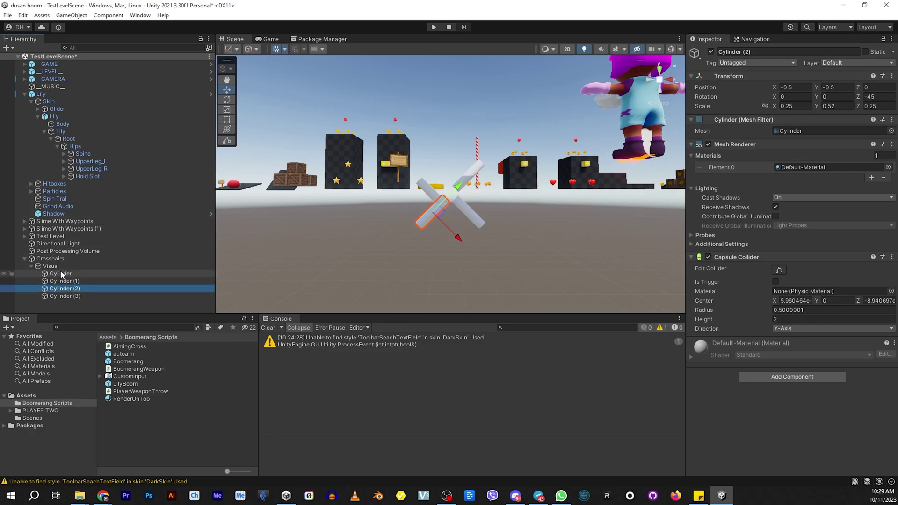
click(60, 274)
click(833, 87)
text(.5)
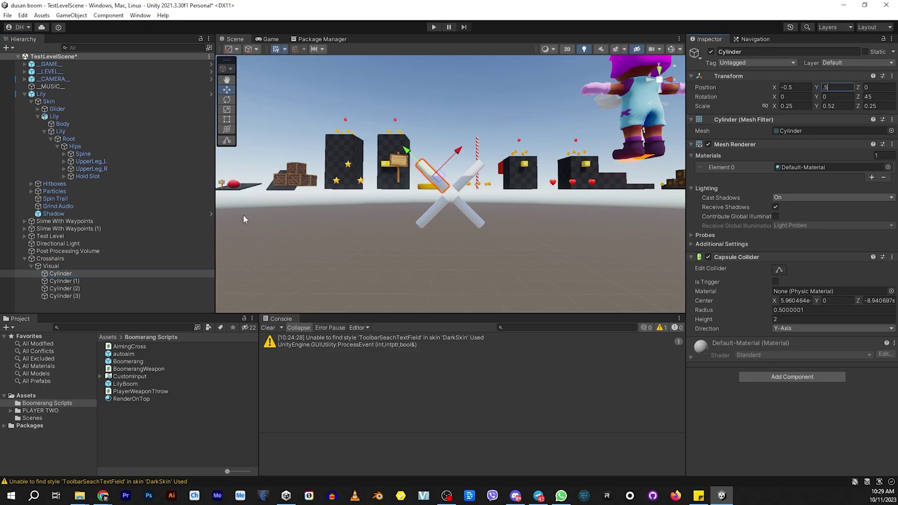
Step: Scale the Visual object uniformly to 0.5 on all three axes
click(50, 266)
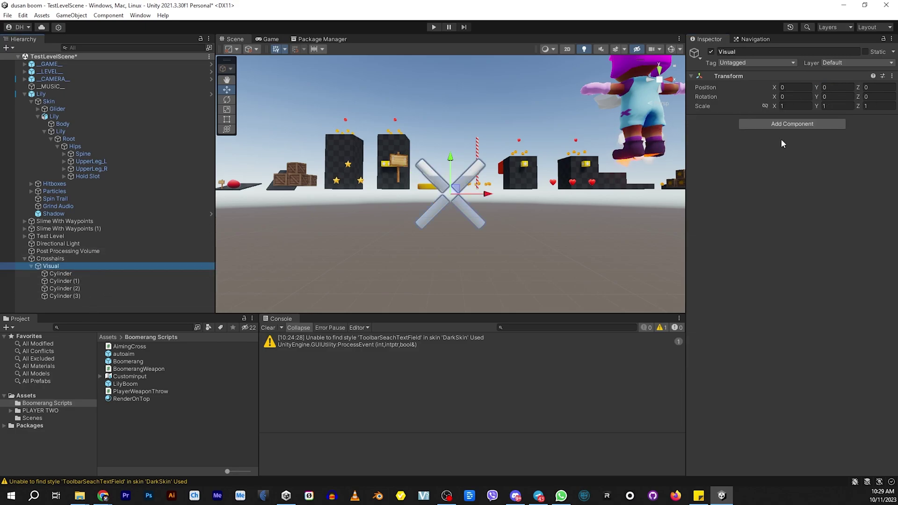
click(784, 106)
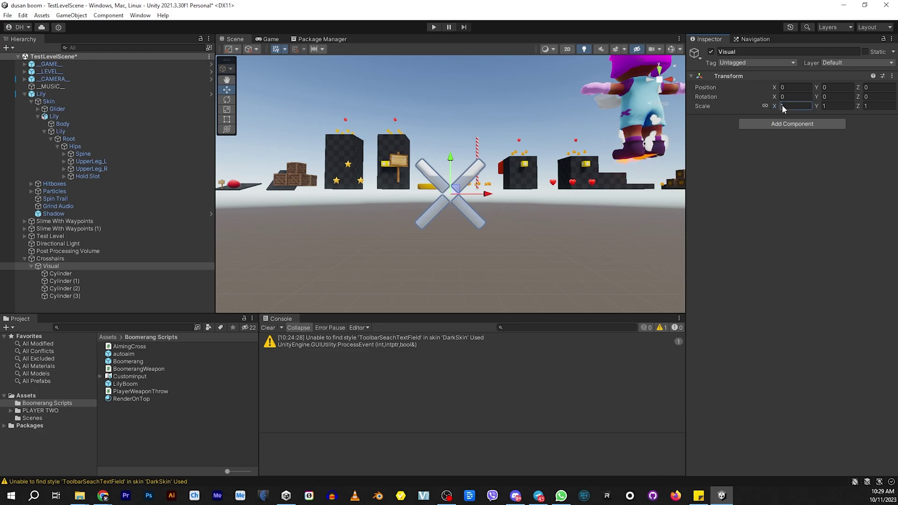
text(.5)
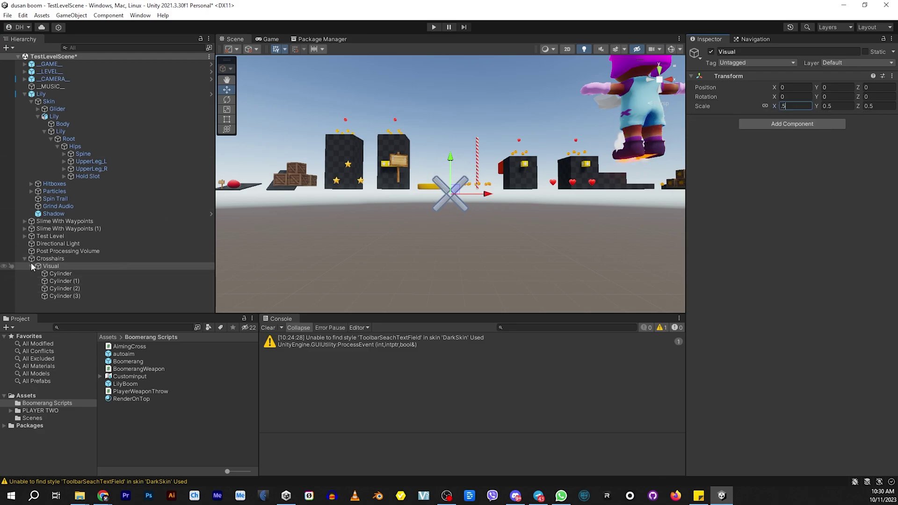
Step: Assign the RenderOnTop material to all four crosshair cylinders under Visual
click(66, 274)
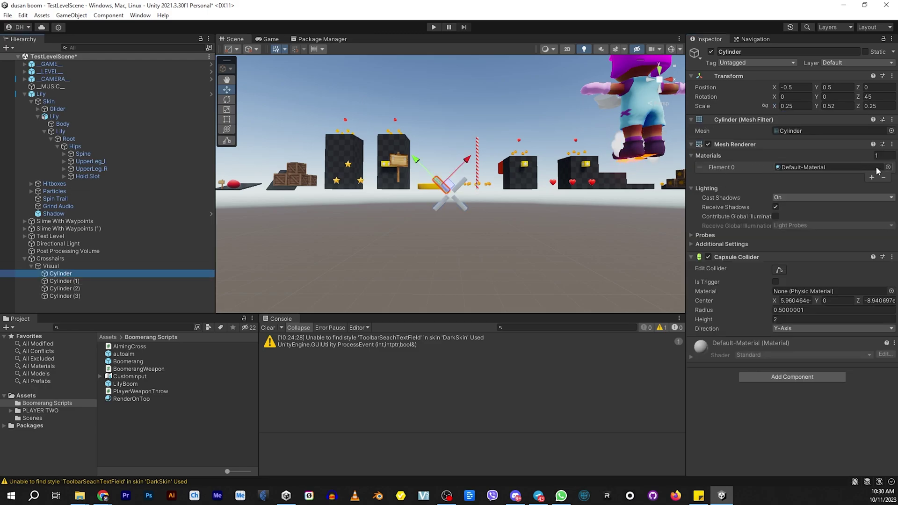
click(888, 168)
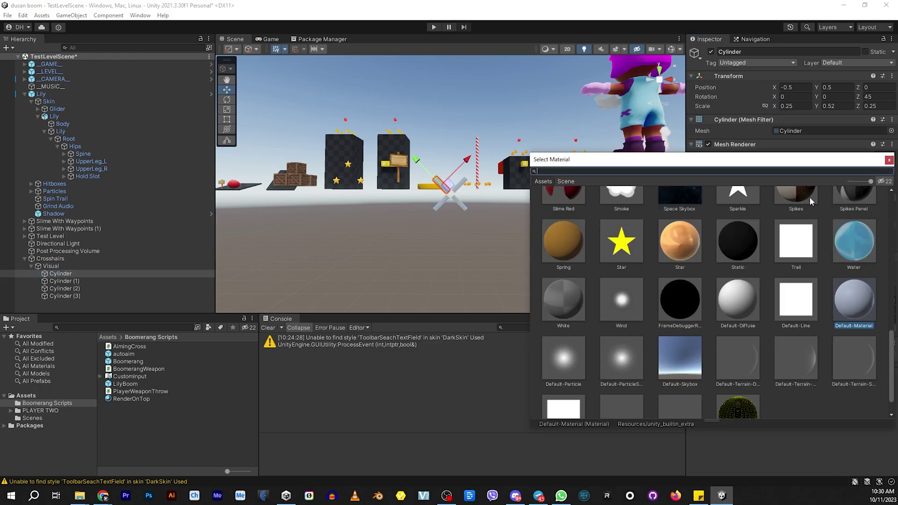
click(890, 161)
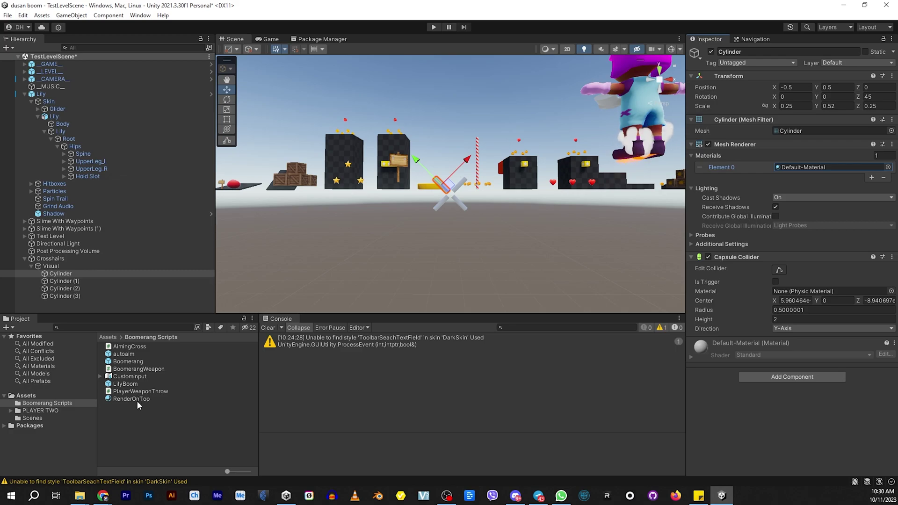
drag(136, 397, 796, 169)
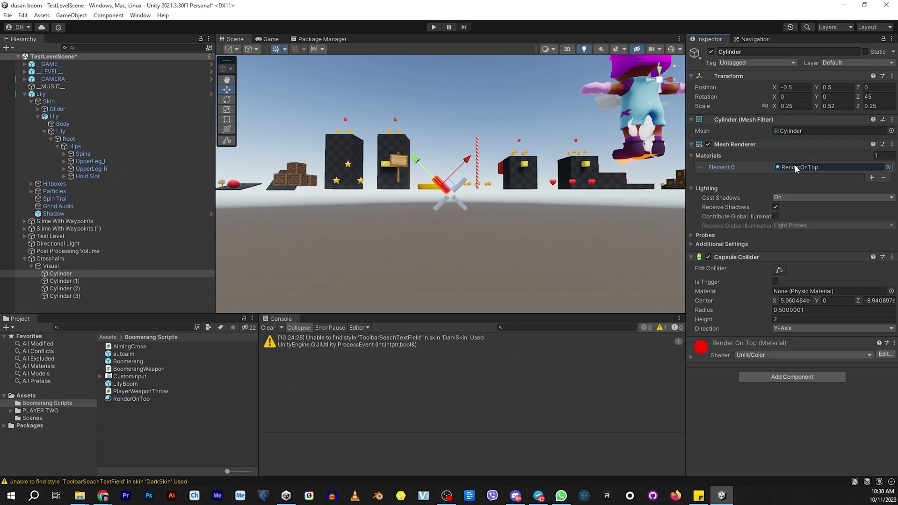
click(75, 282)
shift+click(77, 296)
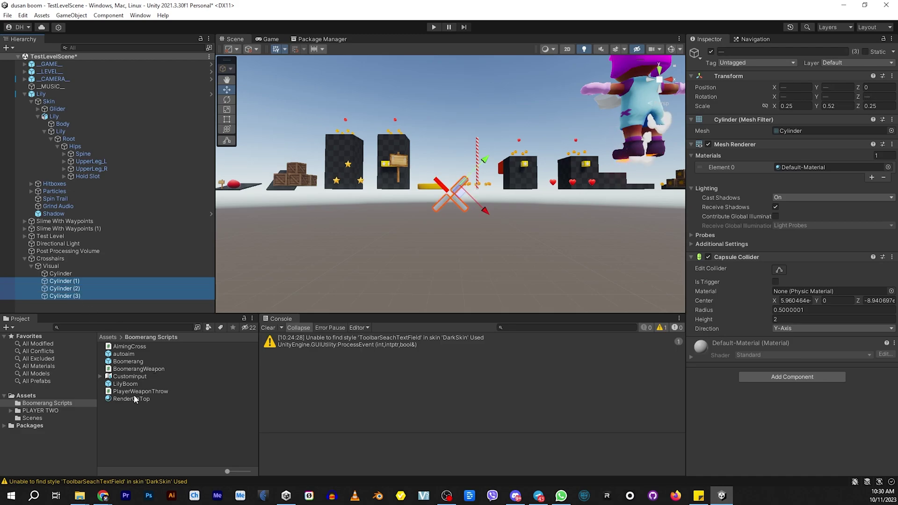
drag(134, 397, 798, 165)
Step: Add the Aiming Cross script to the Crosshairs object and assign Lily as its Pwt reference
click(480, 164)
scroll(480, 164, down, 2)
alt+drag(480, 163, 439, 228)
click(57, 268)
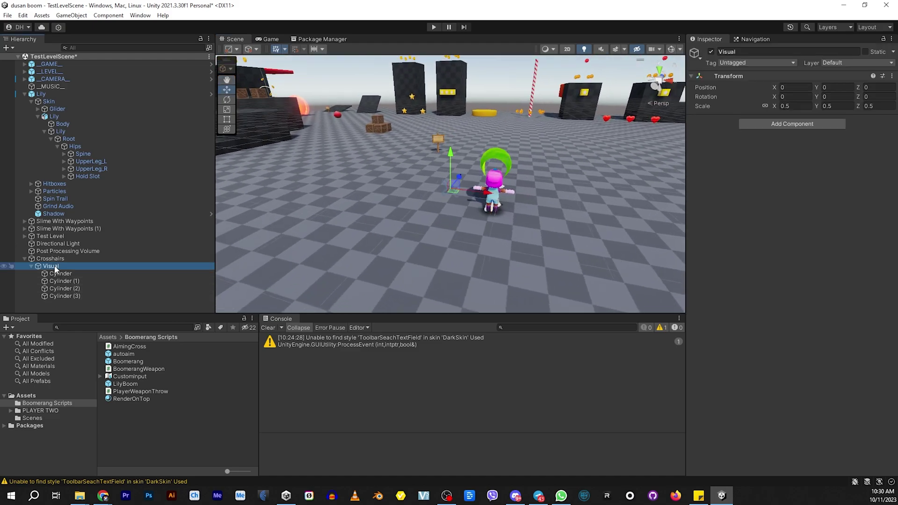
click(50, 259)
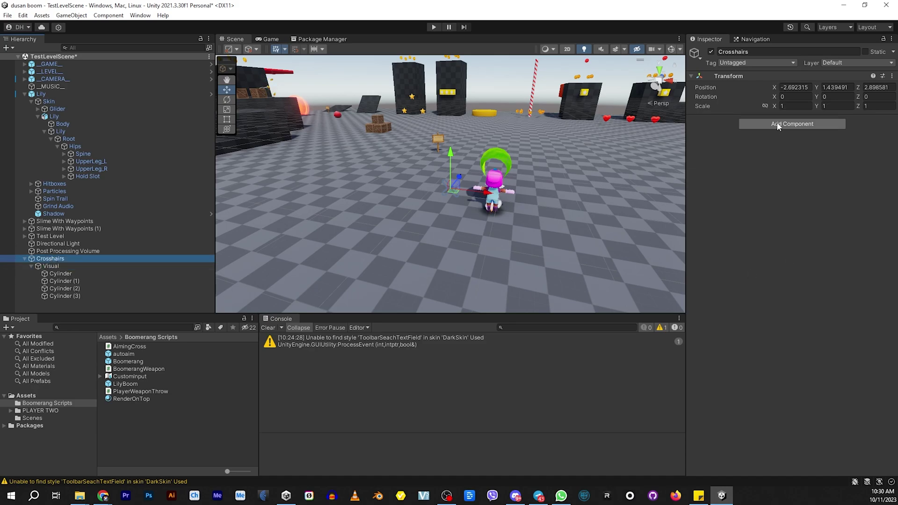
click(792, 124)
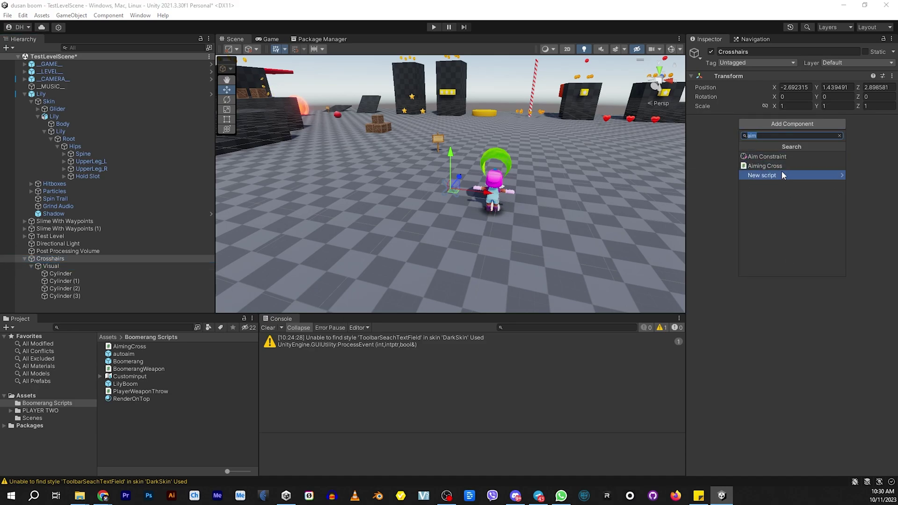
click(781, 166)
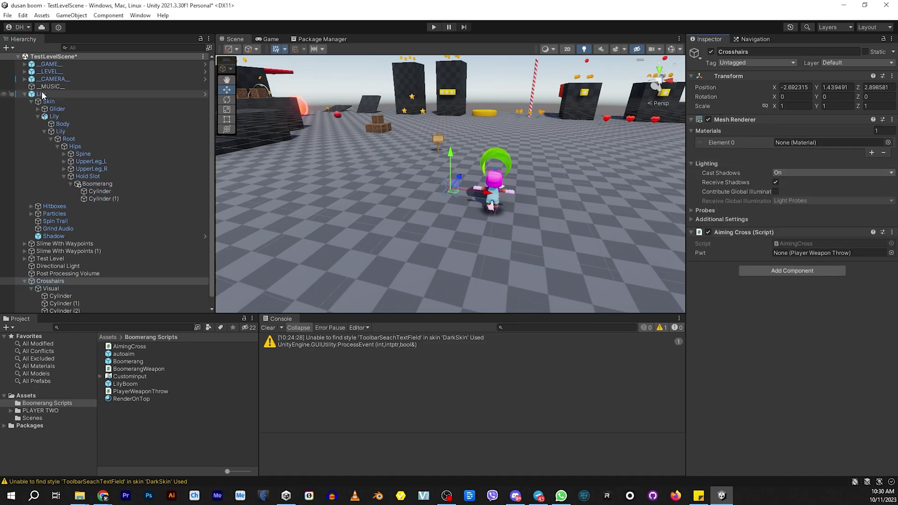
drag(41, 94, 796, 250)
Step: Remove the Capsule Collider component from all four crosshair cylinders
click(61, 296)
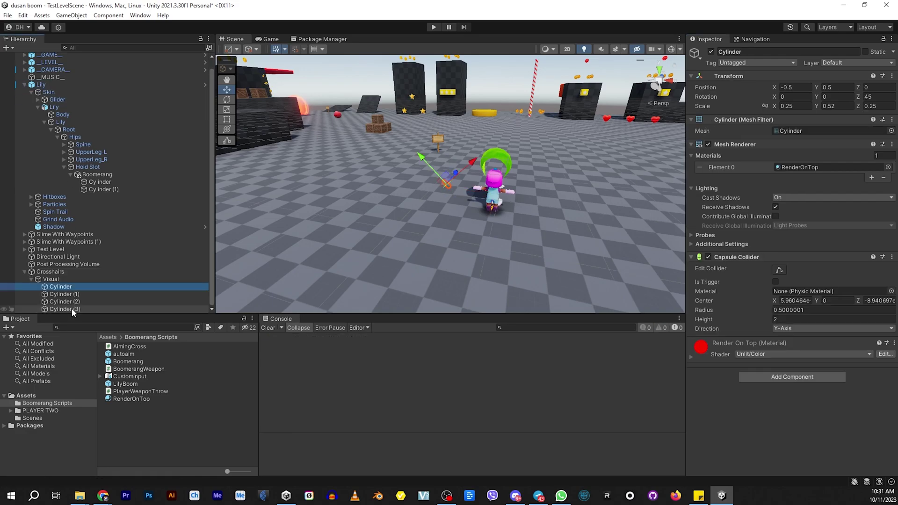
shift+click(71, 308)
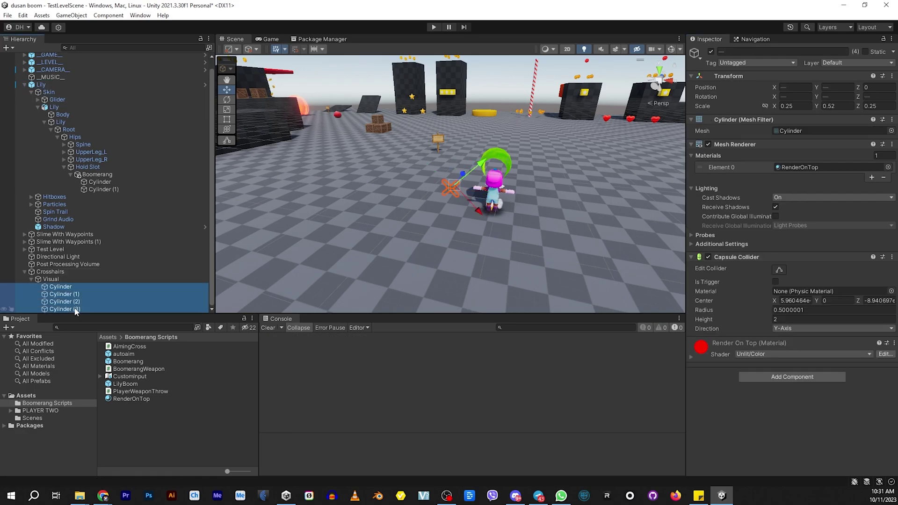
click(892, 256)
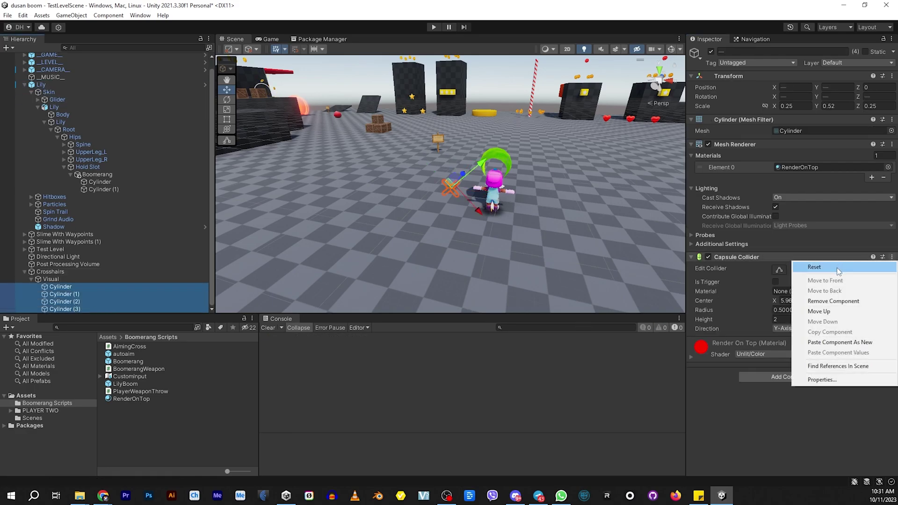
click(837, 302)
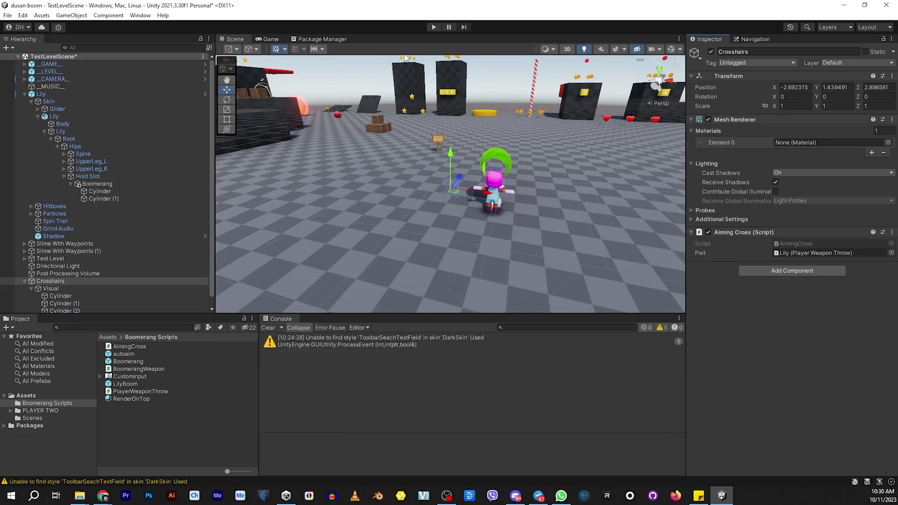
Step: Play-test the scene by running Lily forward and throwing the boomerang
click(434, 26)
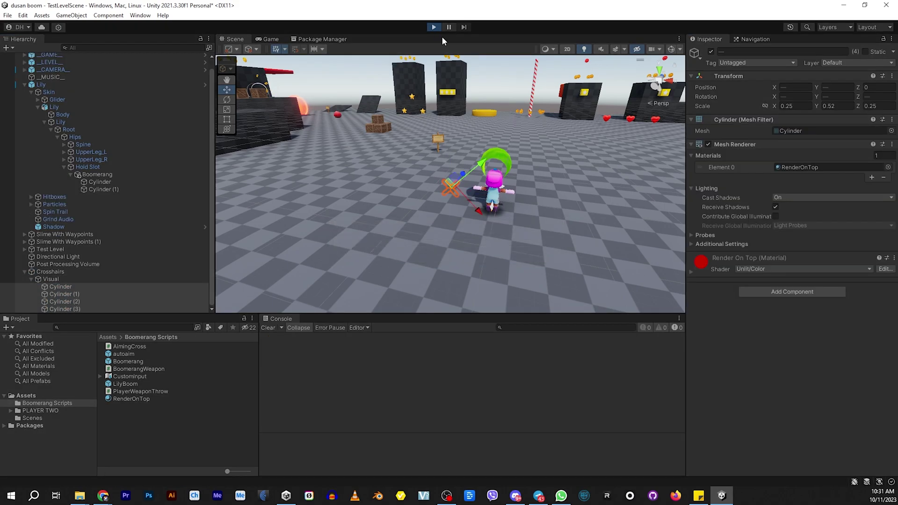
key(w)
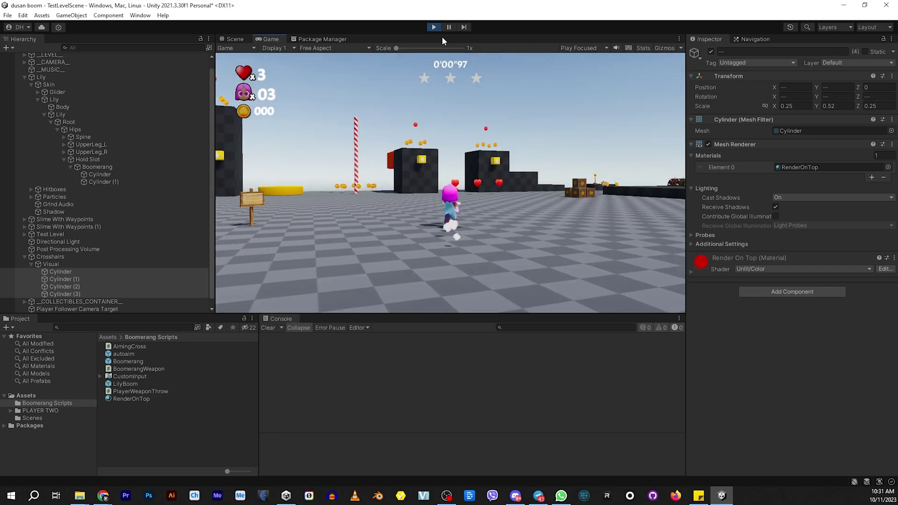
key(e)
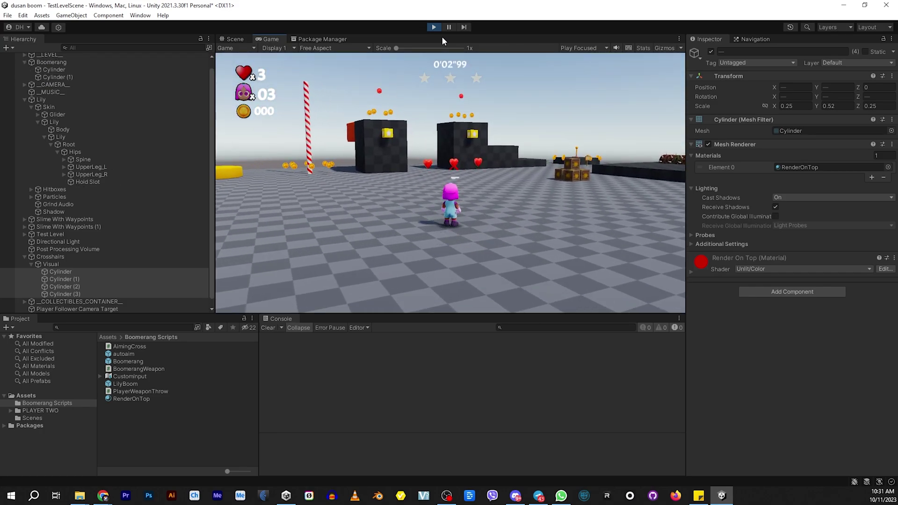
Step: Steer Lily left and right around the test level to try the boomerang's aiming, and end the play-test
key(a)
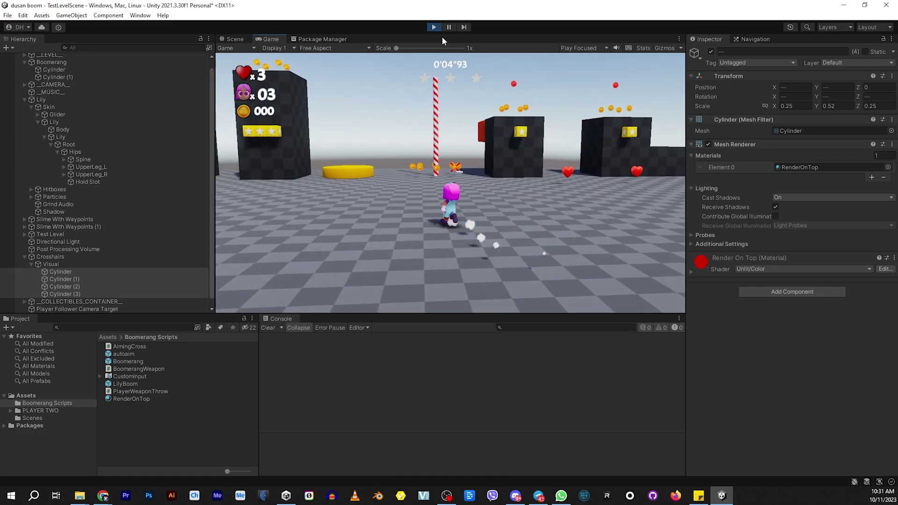
key(d)
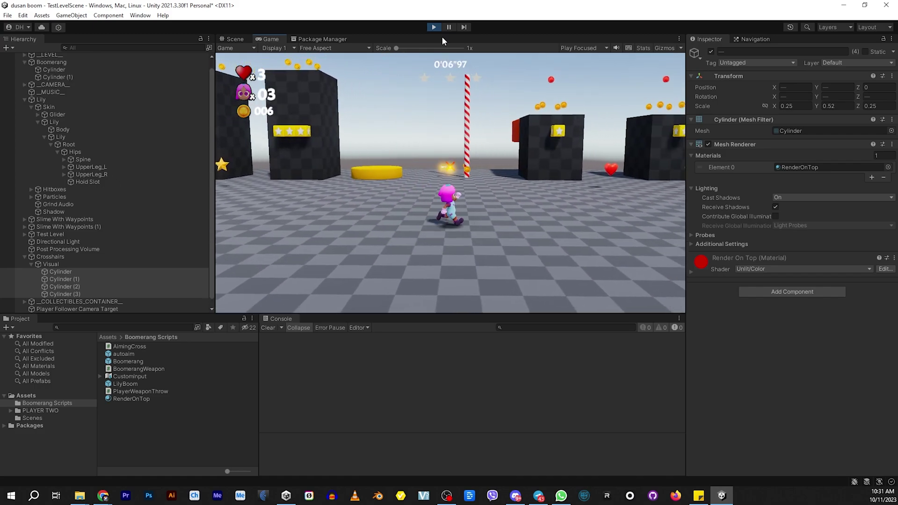
key(a)
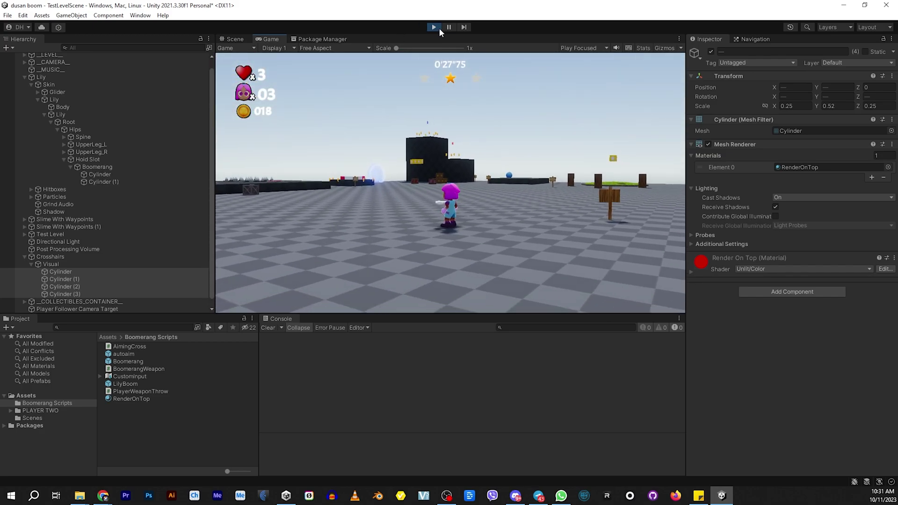
click(434, 28)
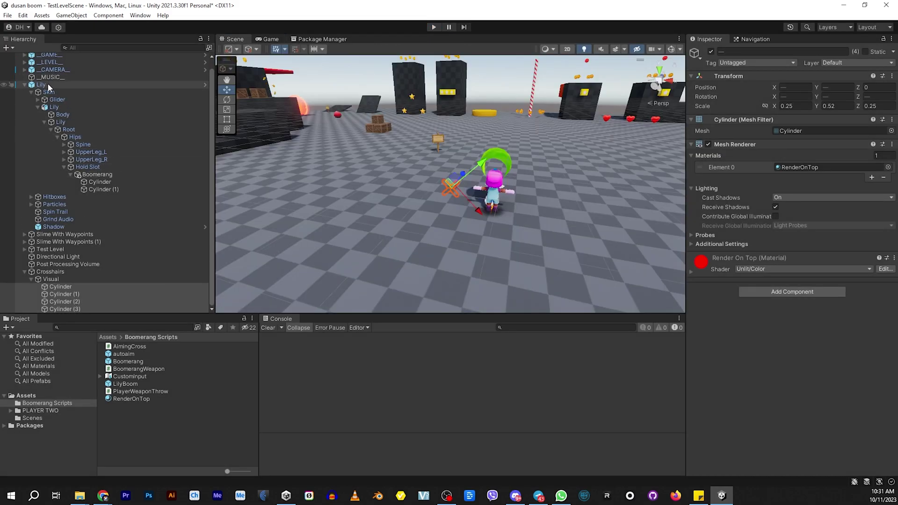
Step: Set the Throw Direction of Lily's Player Weapon Throw component to Player Forward
click(41, 85)
scroll(803, 345, down, 8)
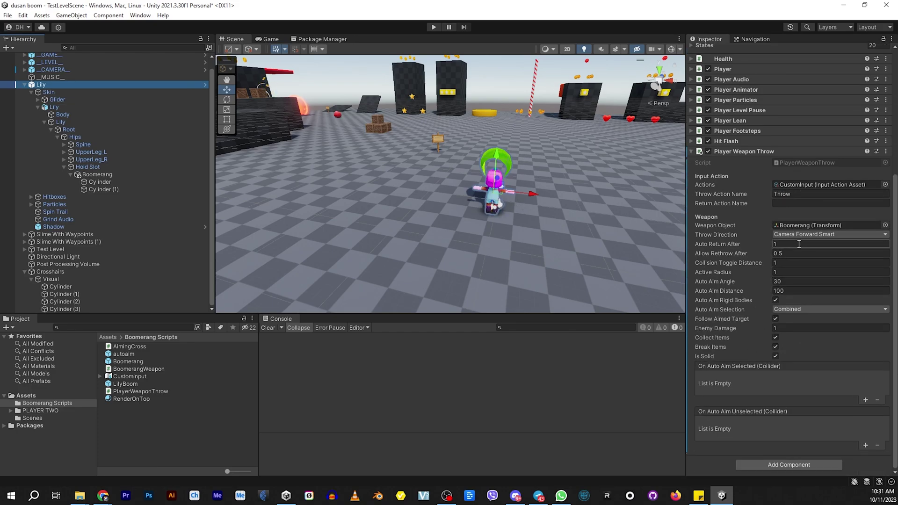
click(799, 235)
click(807, 245)
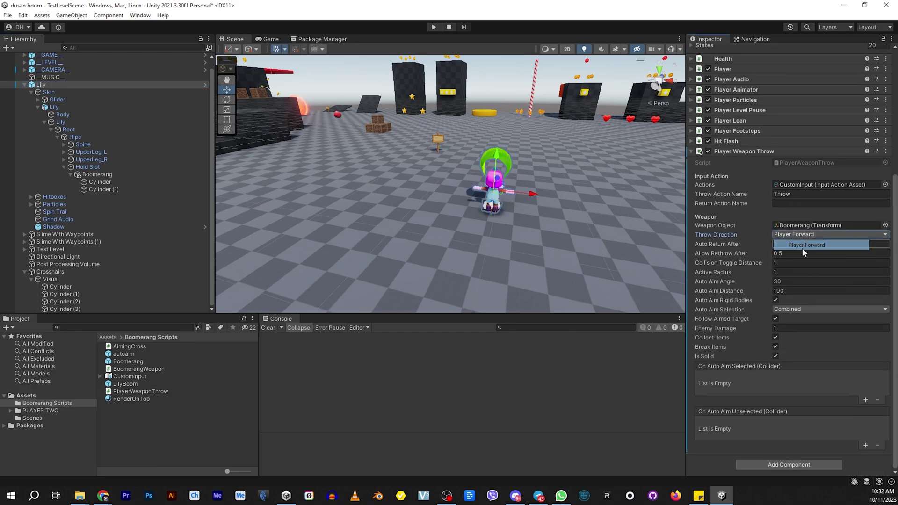
Step: Play-test the Player Forward throw by running Lily in several directions and throwing the boomerang, and stop playing
click(433, 27)
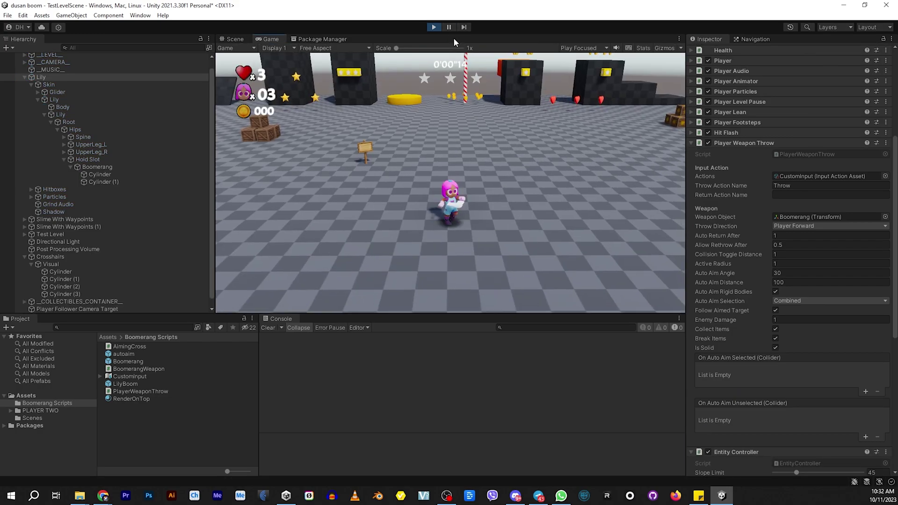
key(w)
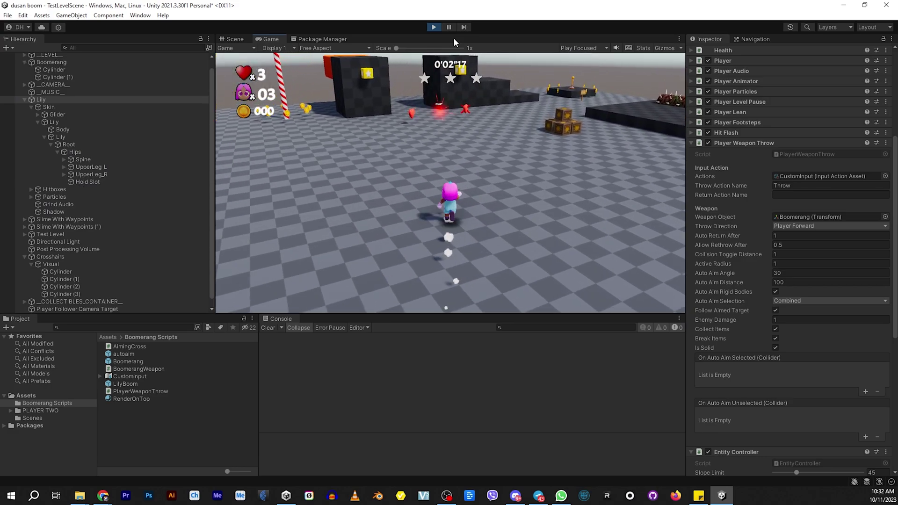
key(d)
key(w)
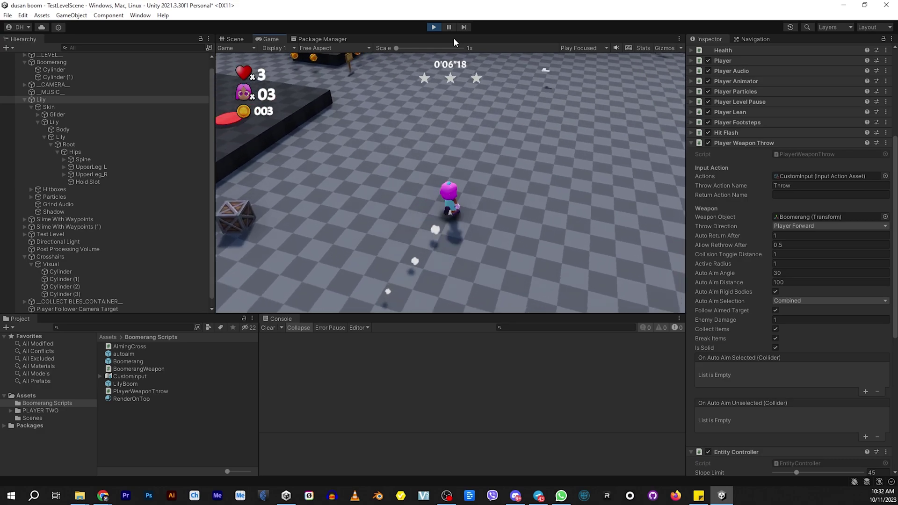
key(a)
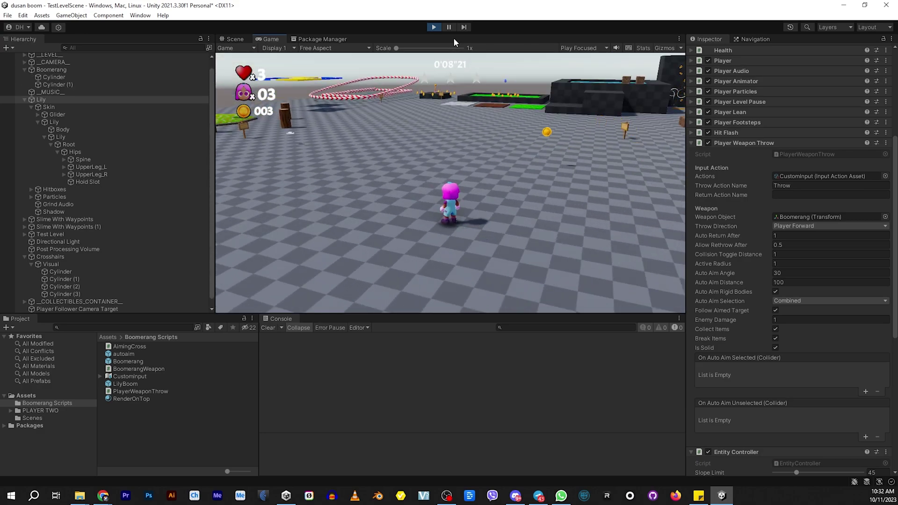
key(w)
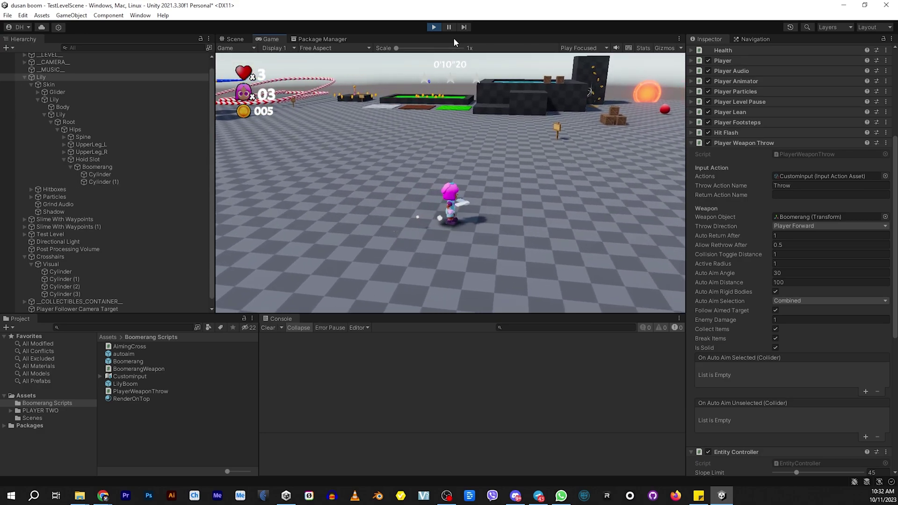
click(434, 27)
Step: Set Lily's Throw Direction to Camera Aligned and run a play-test of the boomerang with it
click(828, 243)
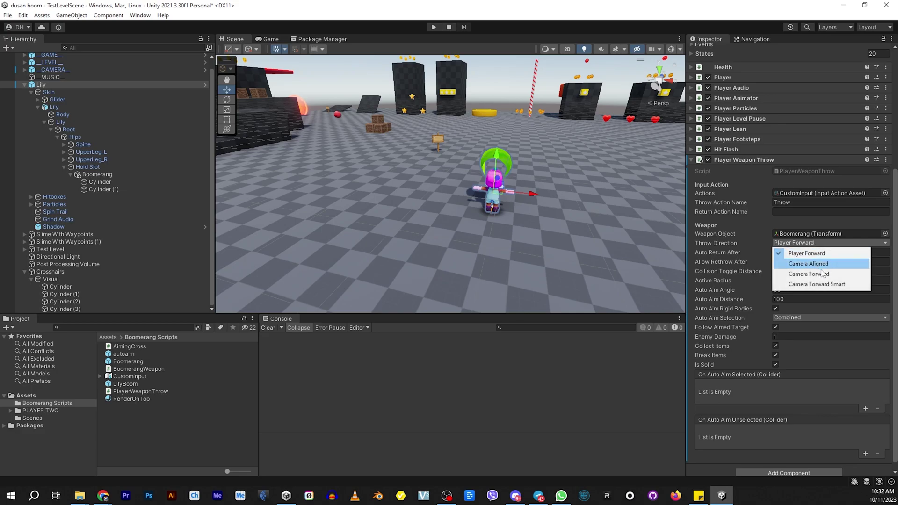
click(808, 264)
click(434, 27)
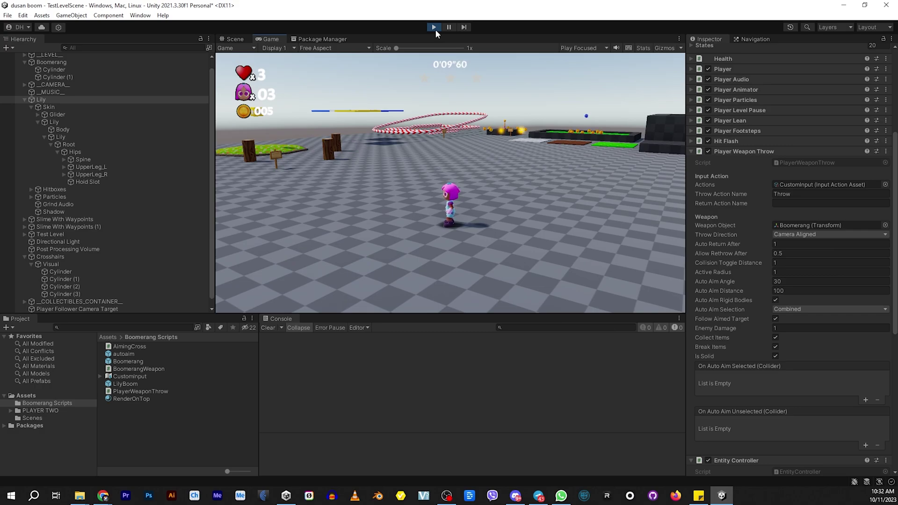
click(434, 27)
Step: Set Lily's Throw Direction to Camera Forward and play-test it by running and throwing the boomerang
click(830, 243)
click(804, 266)
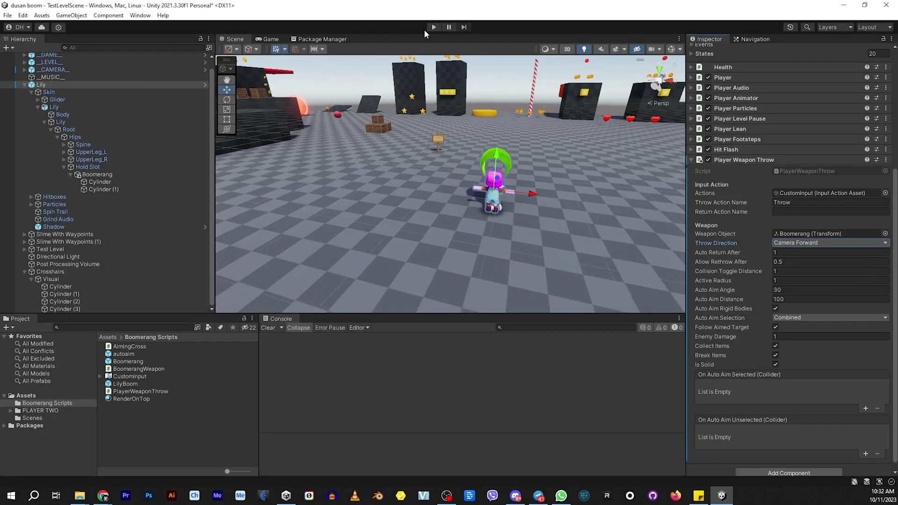
click(433, 27)
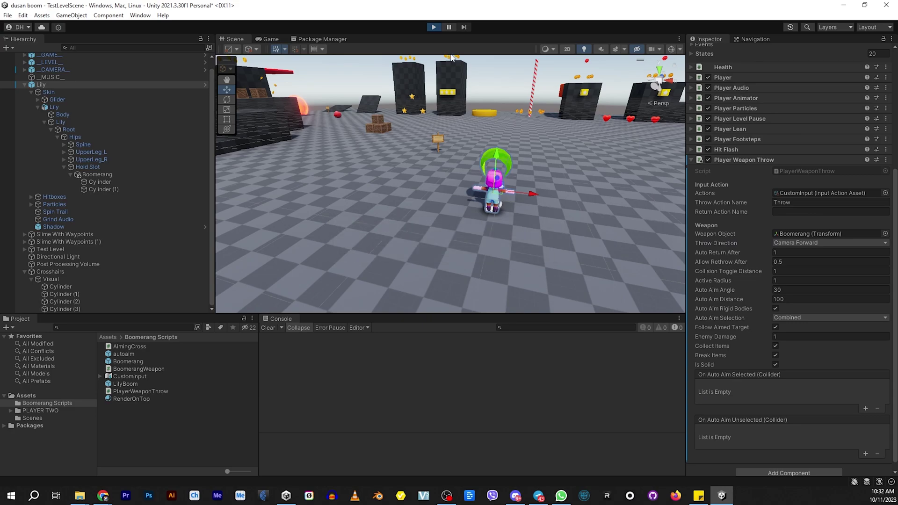
key(w)
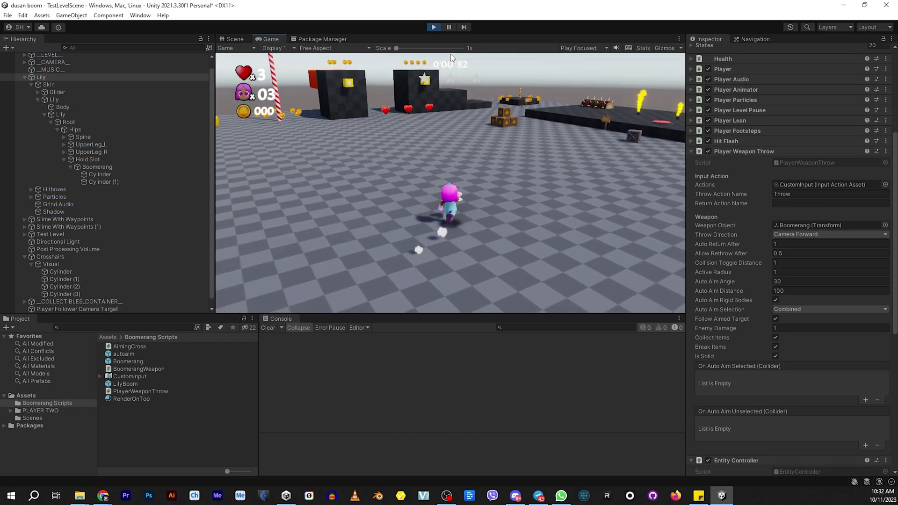
click(452, 57)
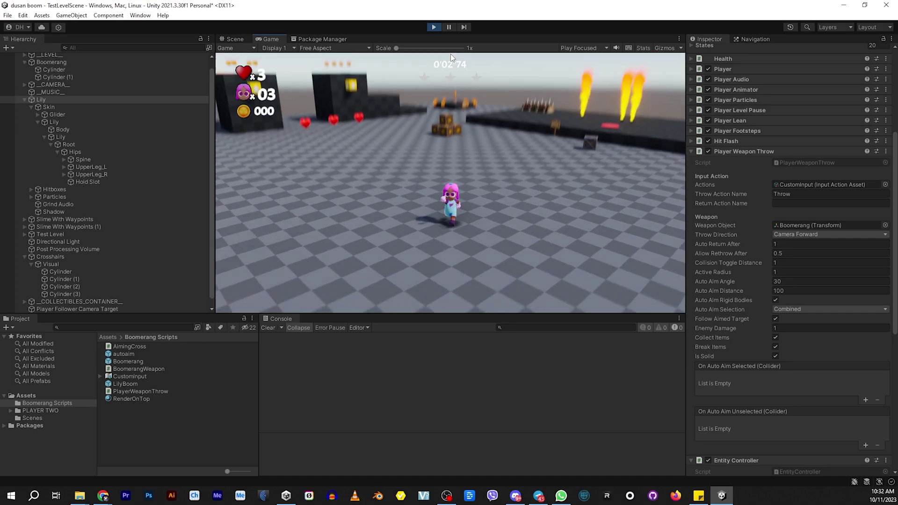
key(w)
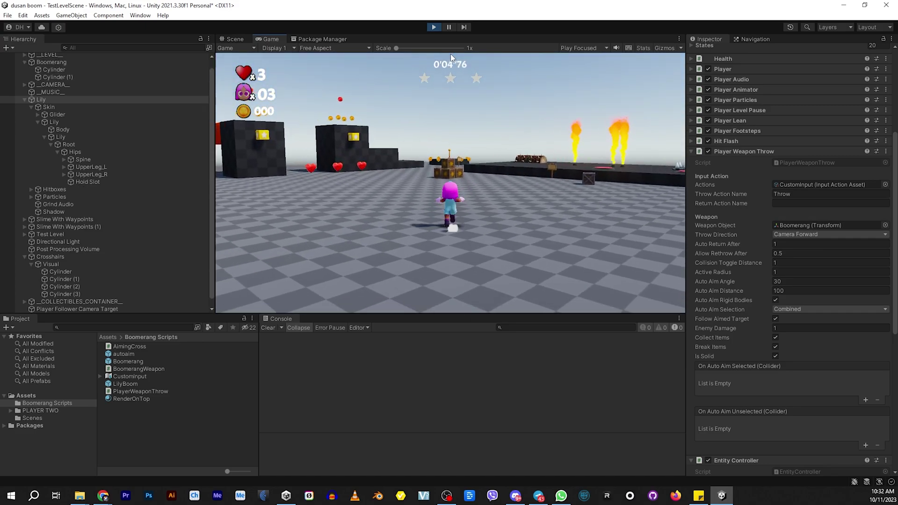
key(ctrl+p)
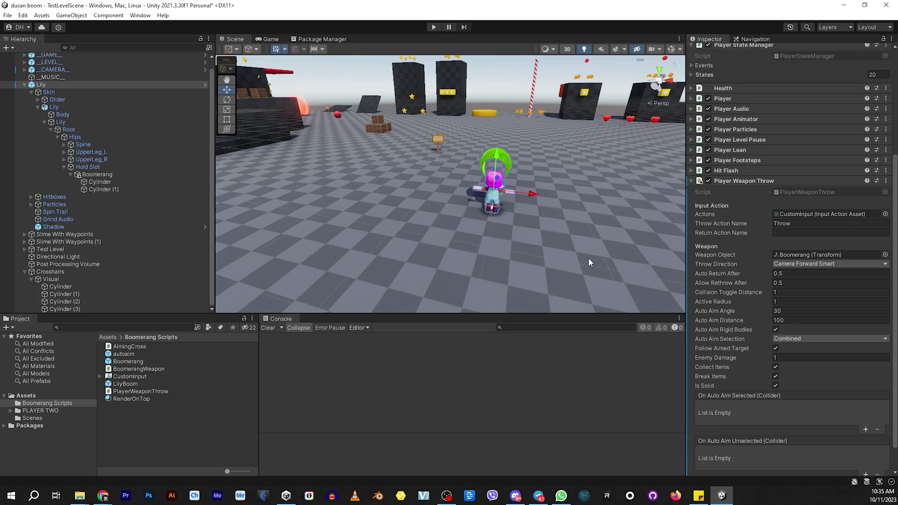
Step: Set Auto Return After to 0.1 on Lily's Player Weapon Throw component and play-test boomerang throws while standing and running
click(783, 274)
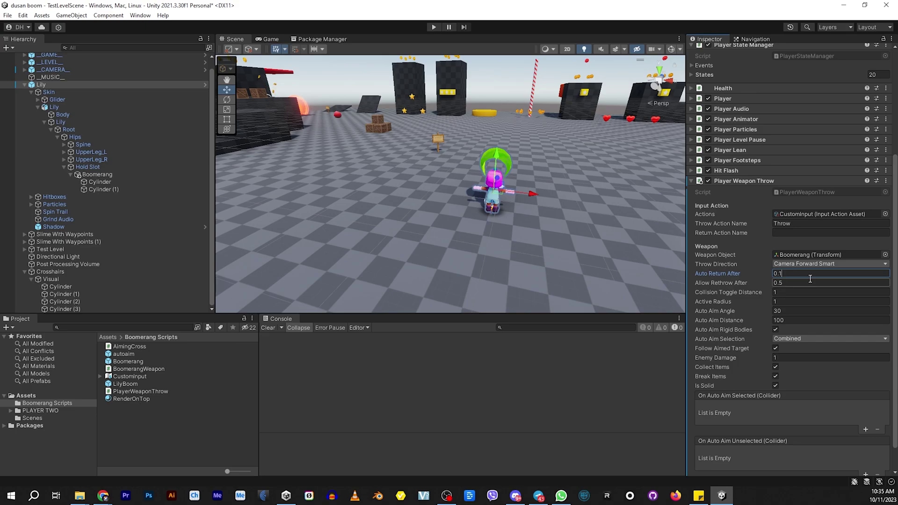
text(0.1)
click(434, 26)
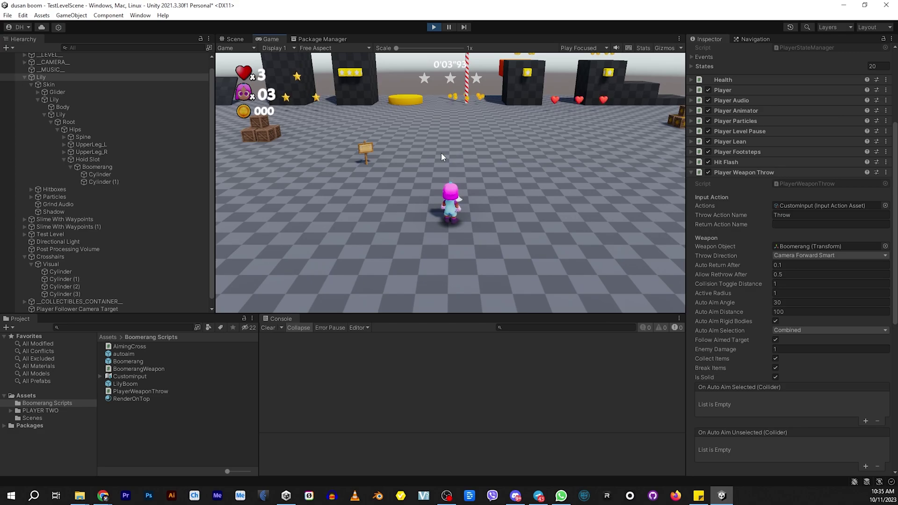
click(441, 153)
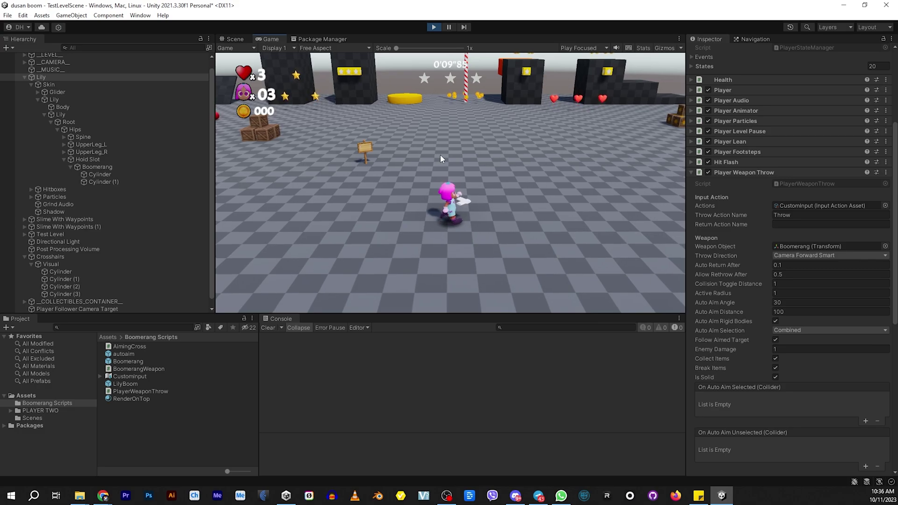
click(441, 158)
key(w)
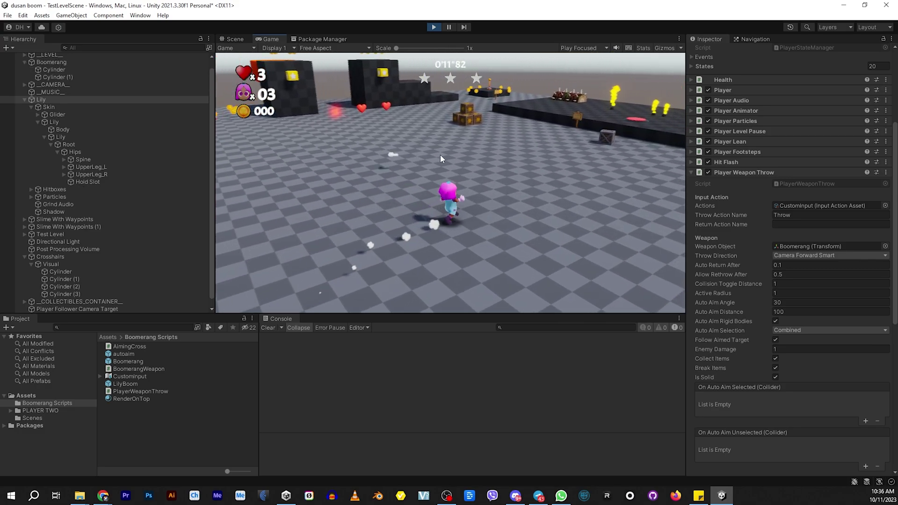